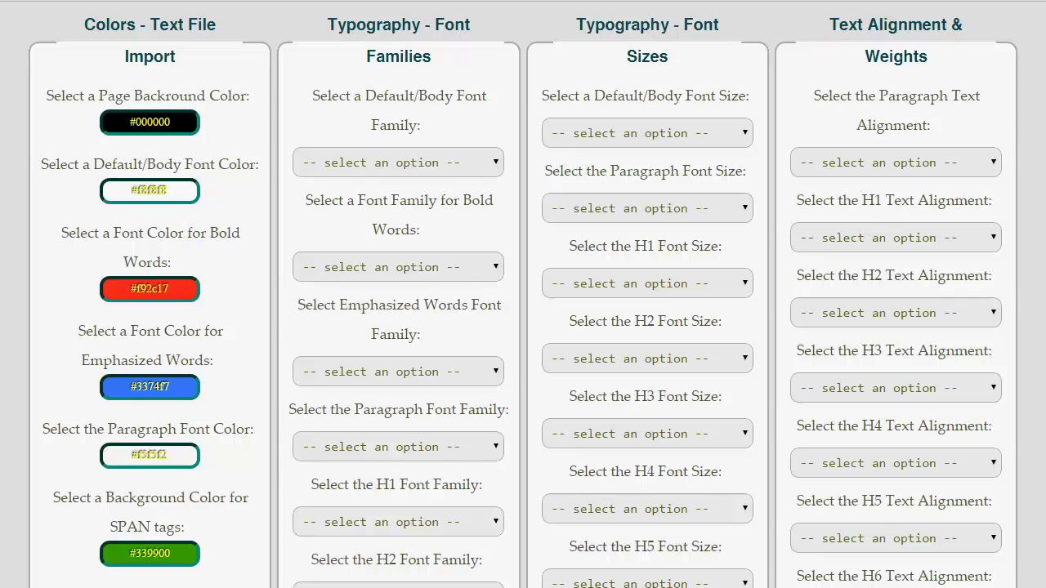
Copy the entire imported script from the Imported Text Display Box.
{"action": "scroll", "coordinate": [523, 294], "scroll_direction": "down", "scroll_amount": 10}
{"action": "scroll", "coordinate": [523, 294], "scroll_direction": "up", "scroll_amount": 1}
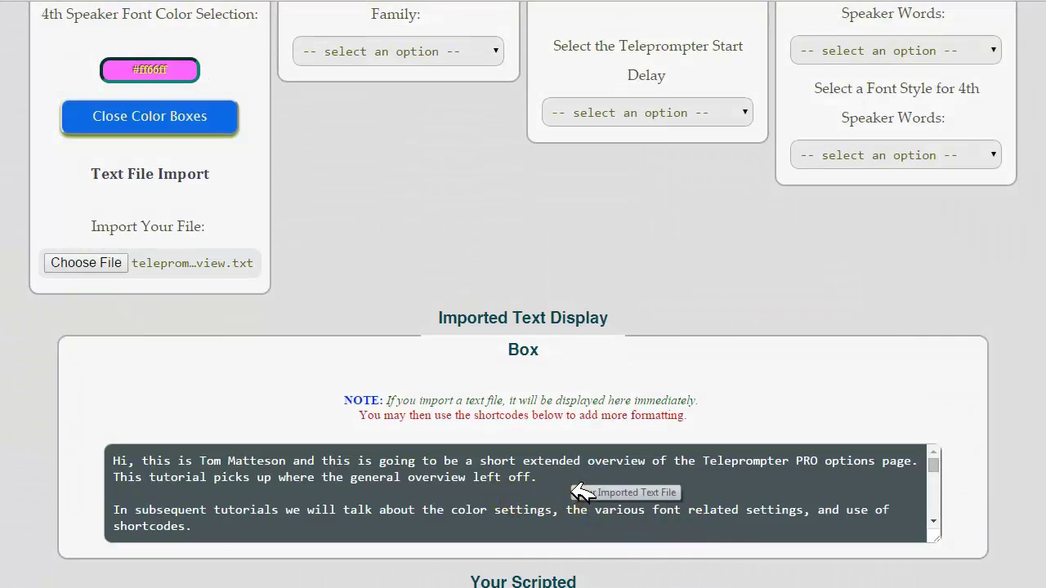
{"action": "left_click_drag", "start_coordinate": [932, 464], "coordinate": [952, 447]}
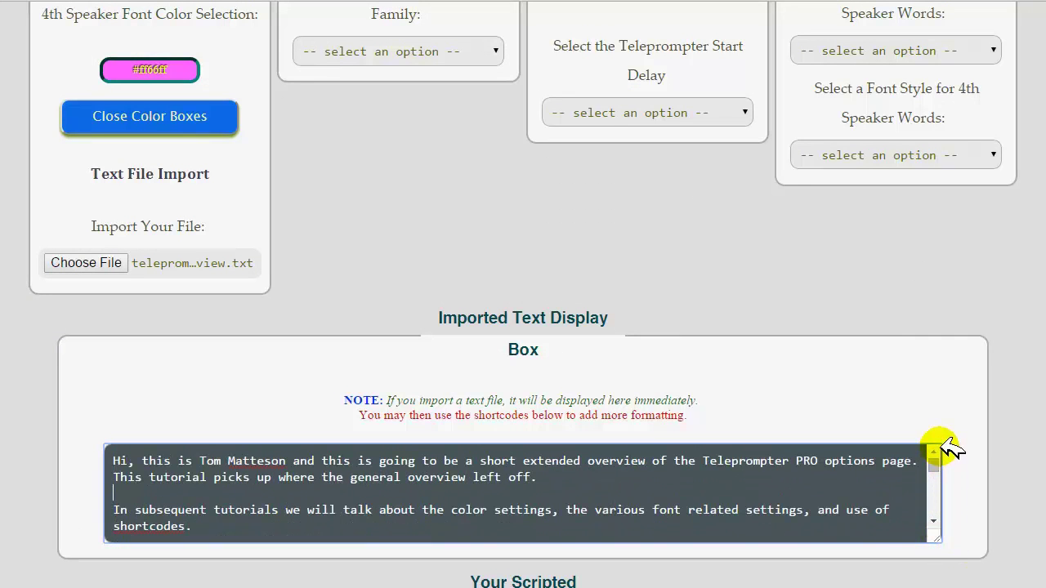
{"action": "scroll", "coordinate": [522, 327], "scroll_direction": "down", "scroll_amount": 2}
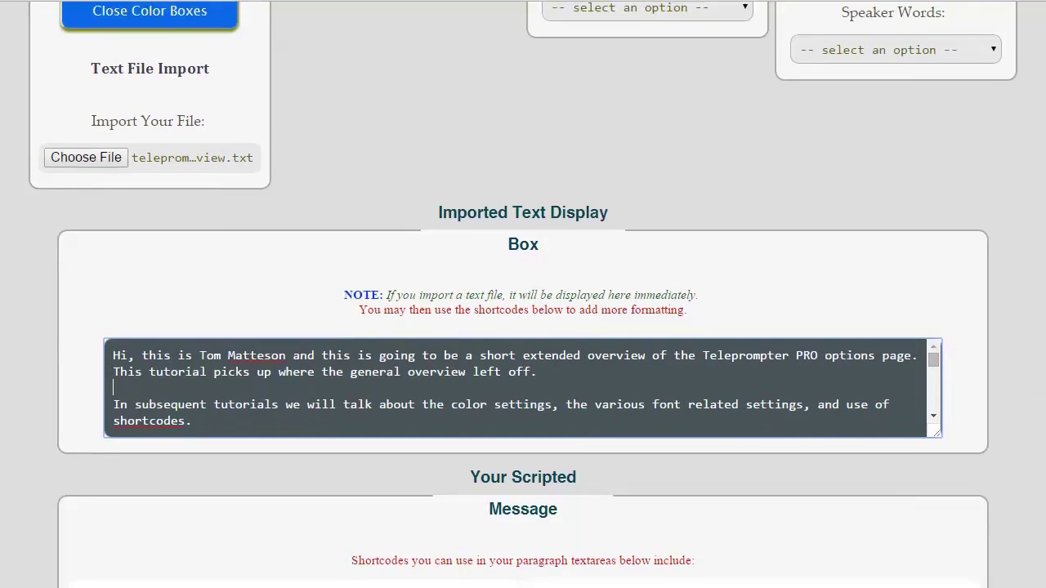
{"action": "scroll", "coordinate": [523, 294], "scroll_direction": "down", "scroll_amount": 2}
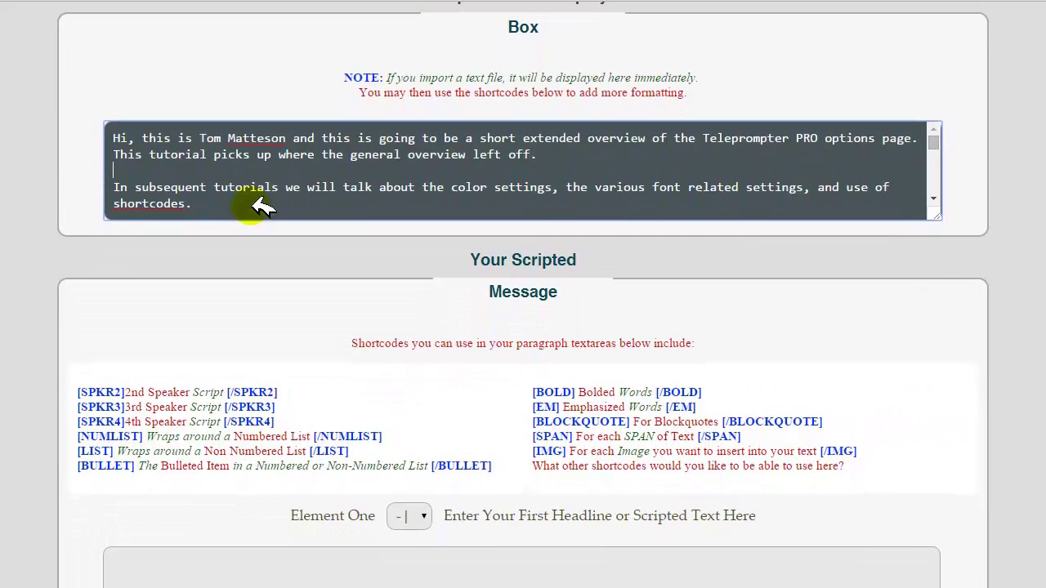
{"action": "right_click", "coordinate": [255, 186]}
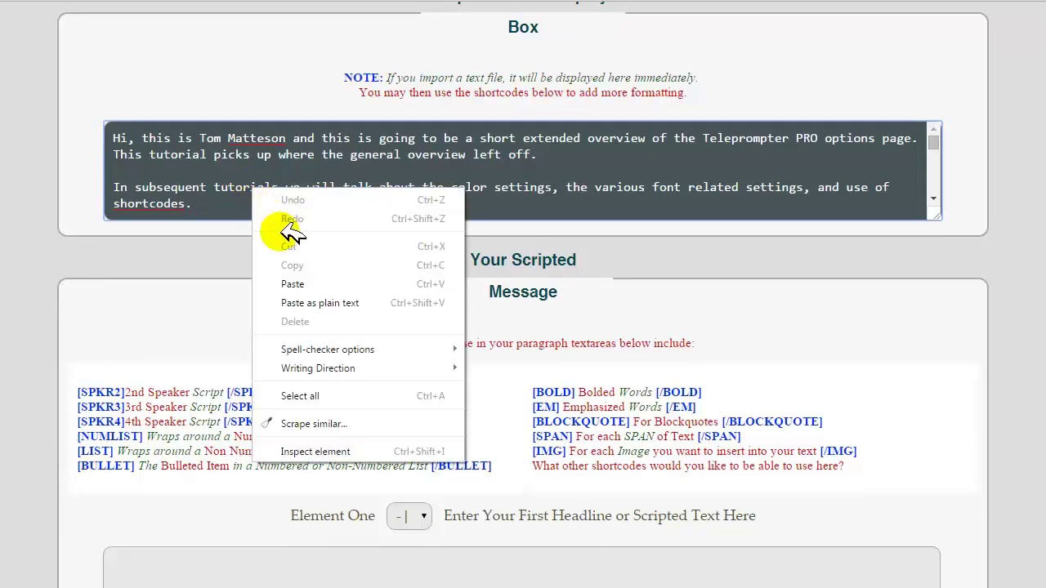
{"action": "left_click", "coordinate": [300, 396]}
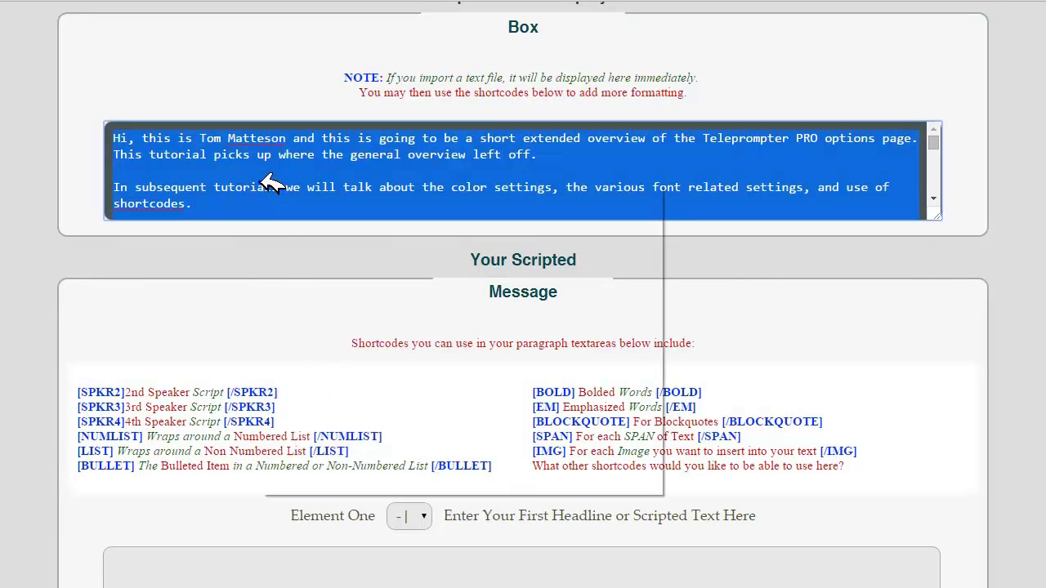
{"action": "right_click", "coordinate": [261, 185]}
{"action": "left_click", "coordinate": [303, 260]}
Paste the copied script into the Element One text area and return to the beginning of its text.
{"action": "left_click", "coordinate": [292, 570]}
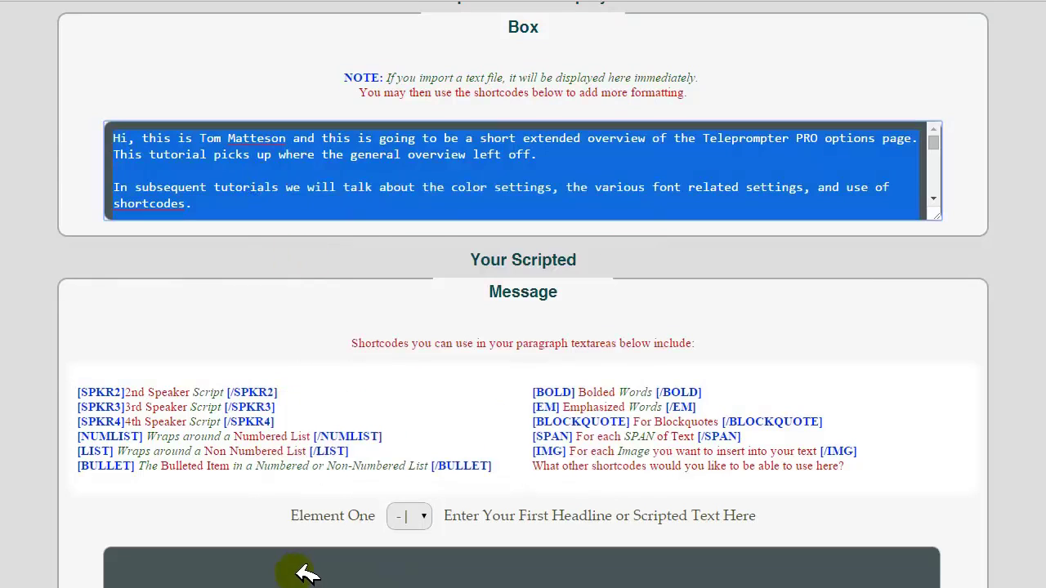
{"action": "right_click", "coordinate": [298, 574]}
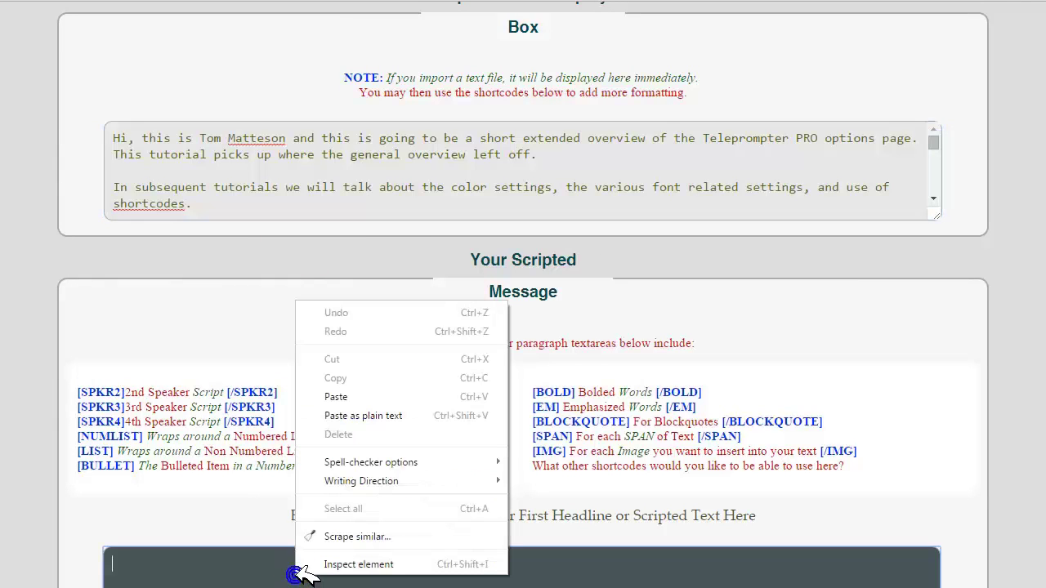
{"action": "left_click", "coordinate": [353, 397]}
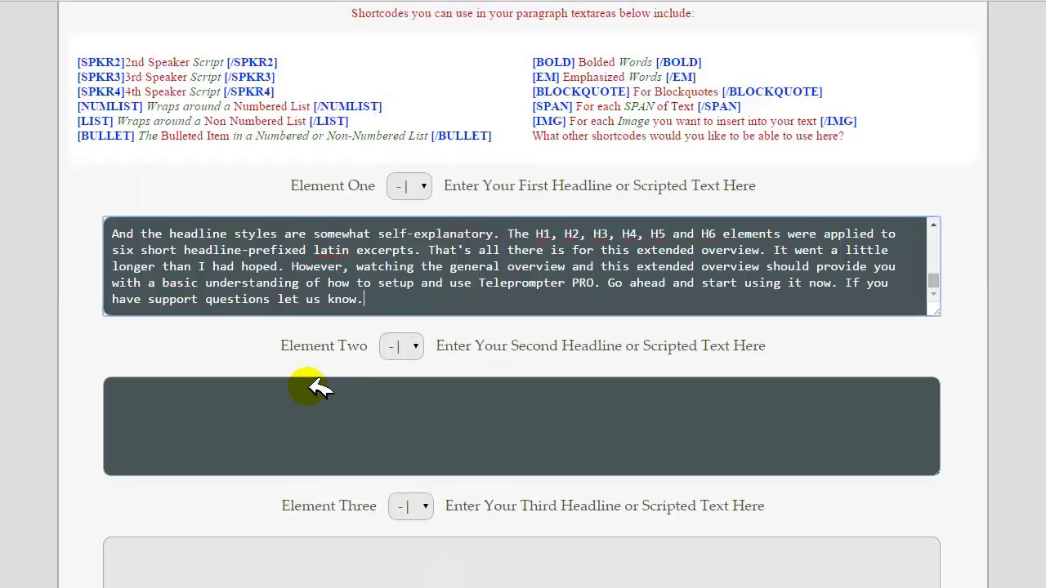
{"action": "left_click_drag", "start_coordinate": [939, 283], "coordinate": [947, 229]}
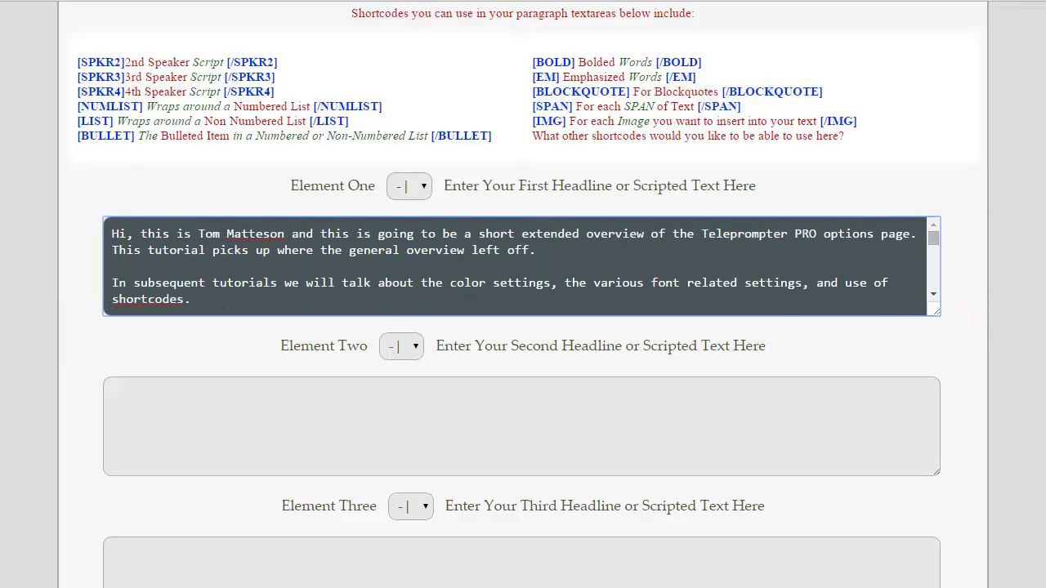
Examine the available shortcodes, the pasted script and the element type options for Element One, from H1 to P.
{"action": "scroll", "coordinate": [523, 327], "scroll_direction": "up", "scroll_amount": 2}
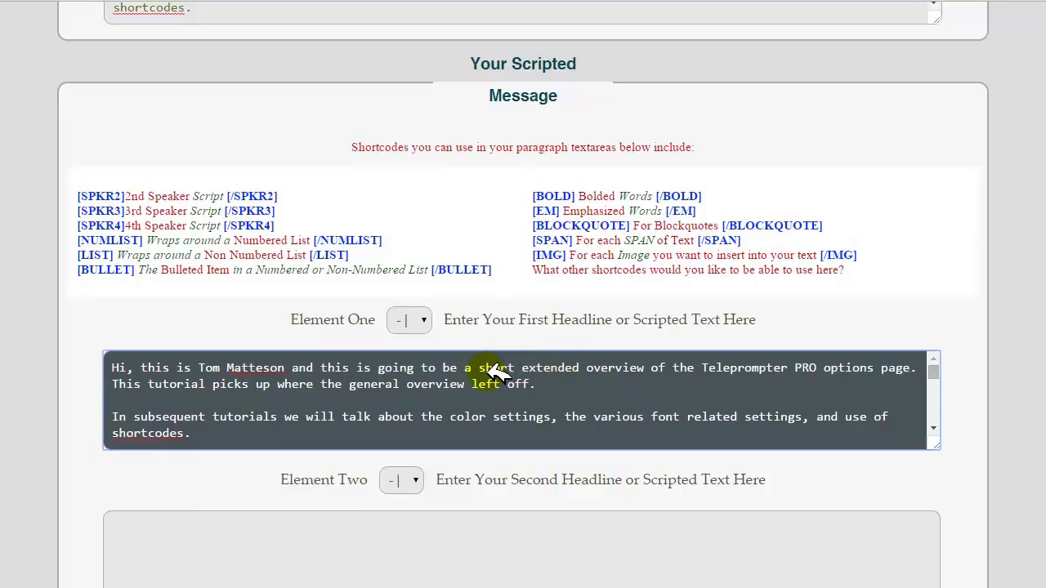
{"action": "scroll", "coordinate": [523, 295], "scroll_direction": "up", "scroll_amount": 3}
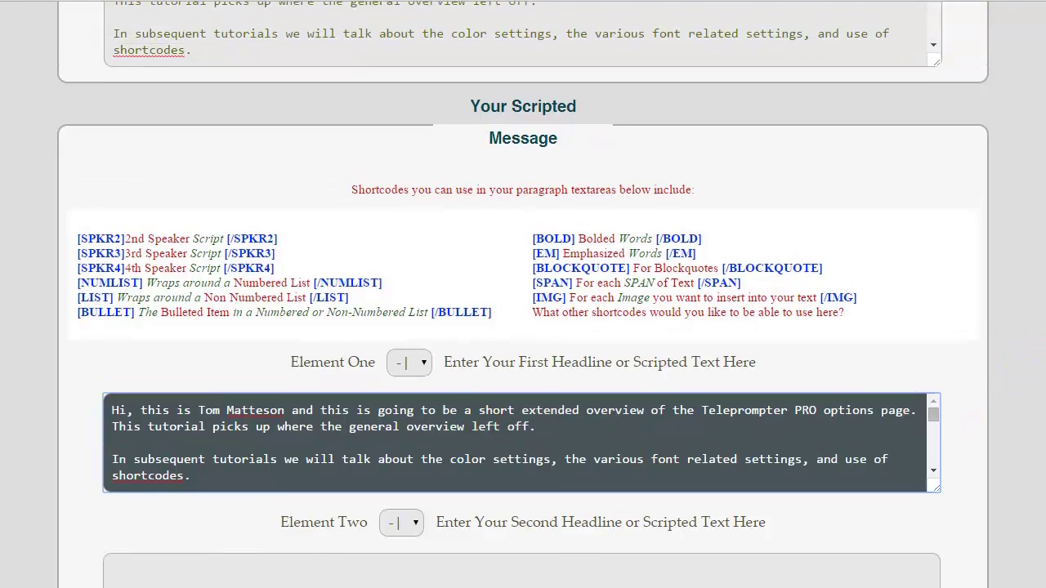
{"action": "scroll", "coordinate": [523, 294], "scroll_direction": "down", "scroll_amount": 2}
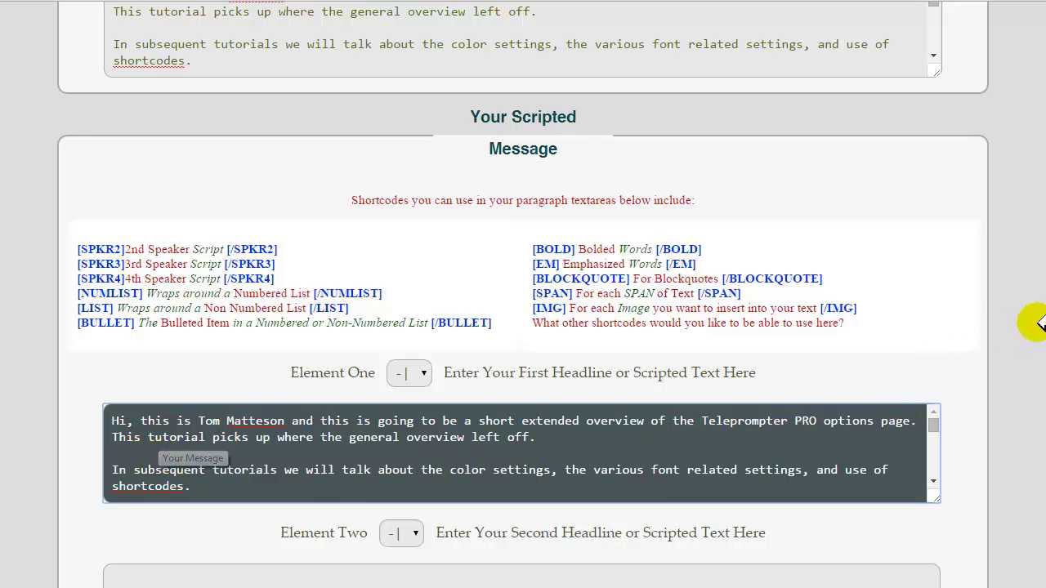
{"action": "scroll", "coordinate": [1037, 323], "scroll_direction": "up", "scroll_amount": 2}
{"action": "scroll", "coordinate": [1038, 322], "scroll_direction": "down", "scroll_amount": 3}
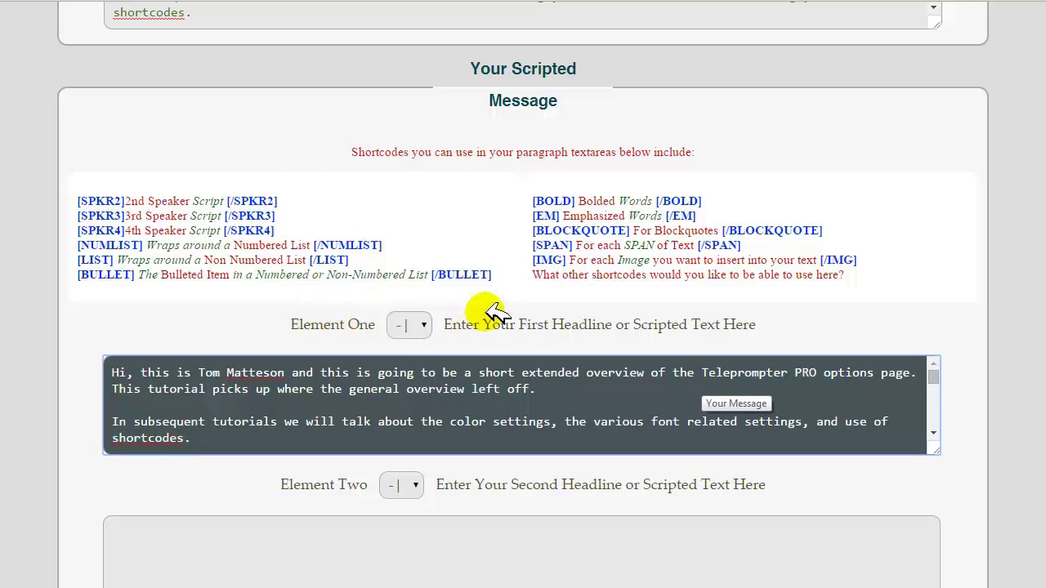
{"action": "left_click", "coordinate": [427, 325]}
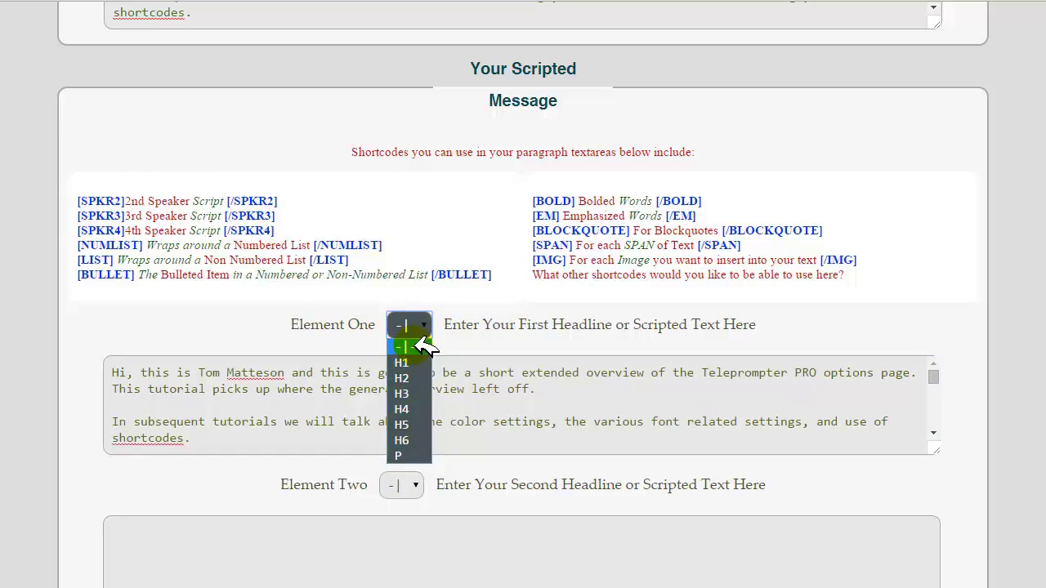
{"action": "left_click", "coordinate": [425, 347]}
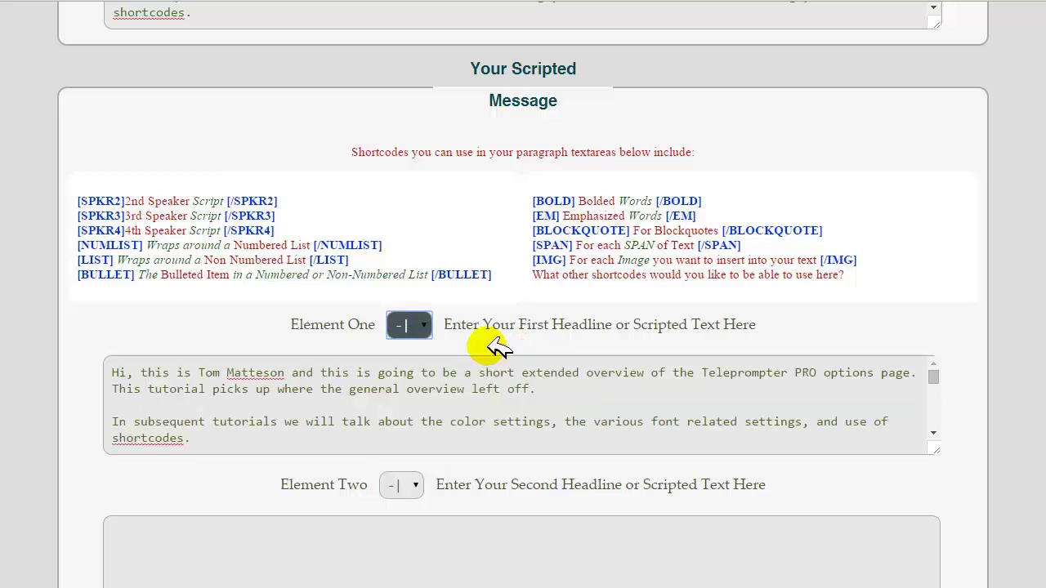
{"action": "left_click", "coordinate": [427, 325]}
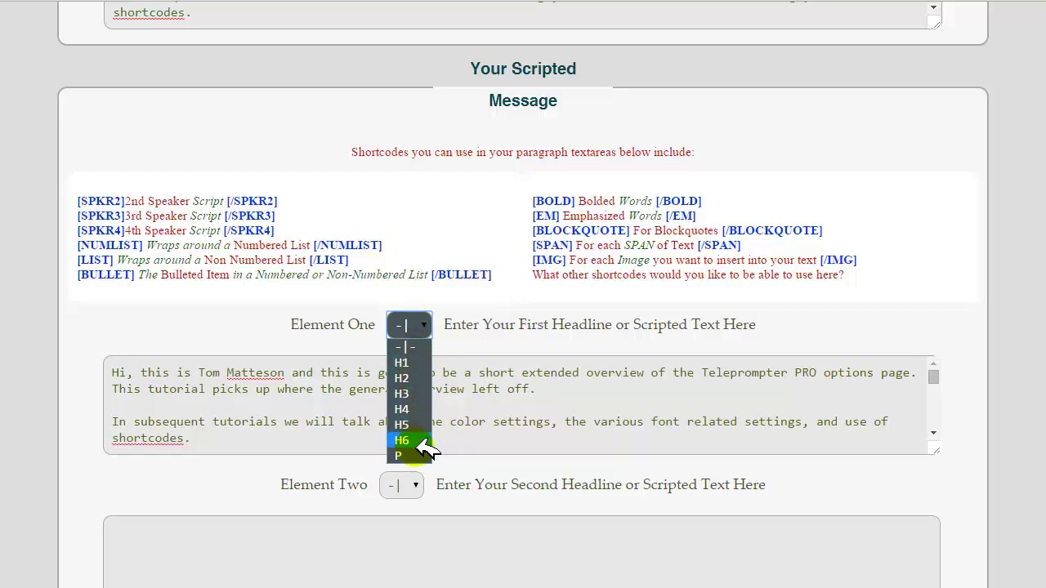
{"action": "left_click", "coordinate": [543, 401]}
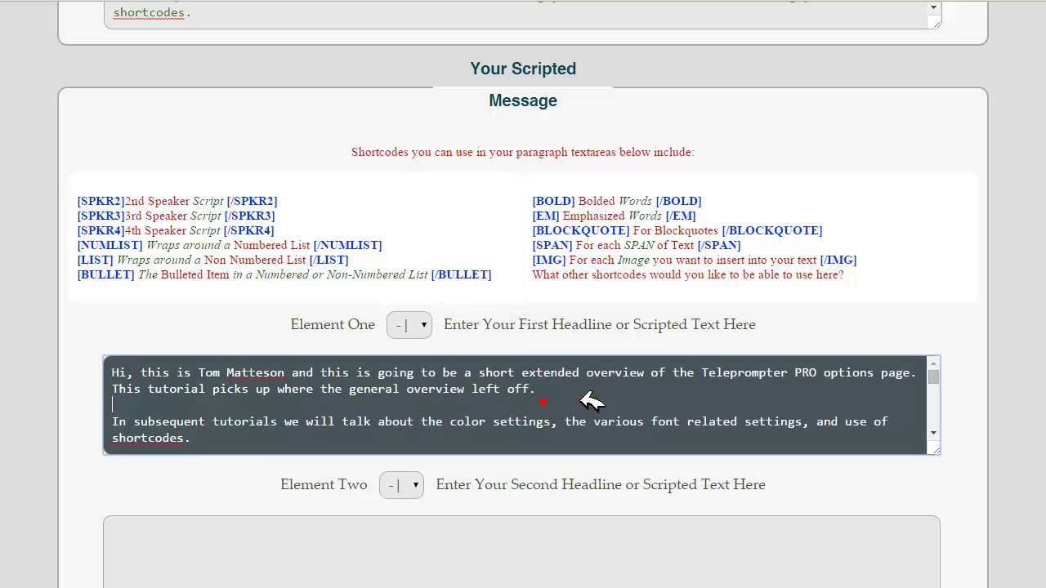
{"action": "scroll", "coordinate": [939, 323], "scroll_direction": "down", "scroll_amount": 2}
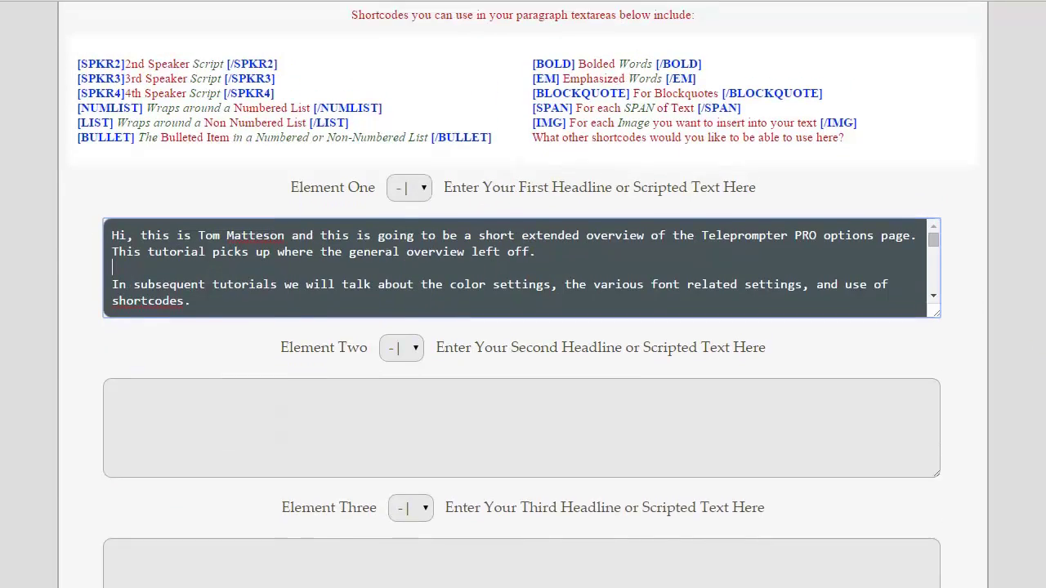
{"action": "left_click_drag", "start_coordinate": [939, 315], "coordinate": [944, 259]}
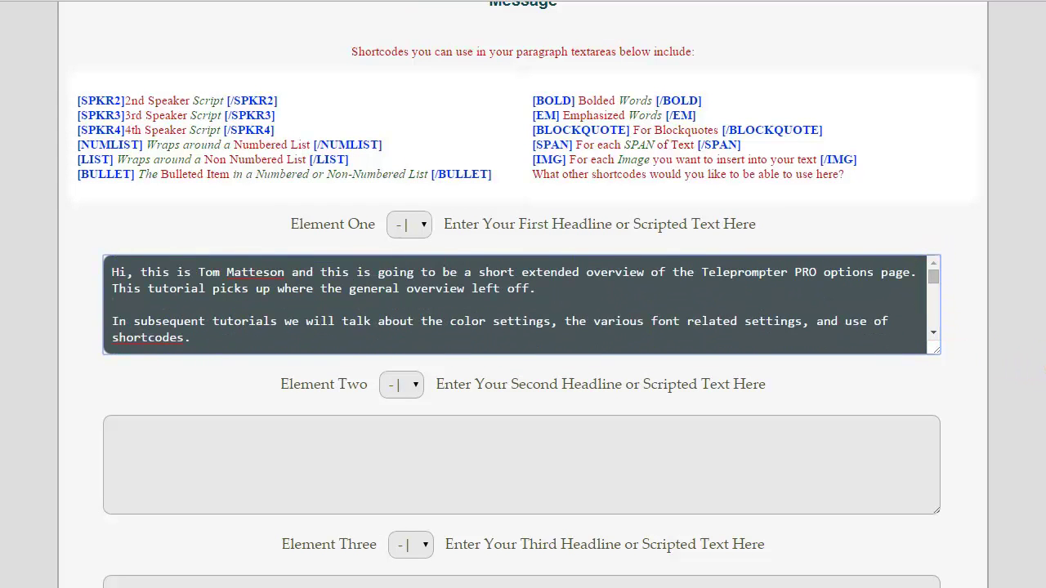
{"action": "left_click", "coordinate": [422, 223]}
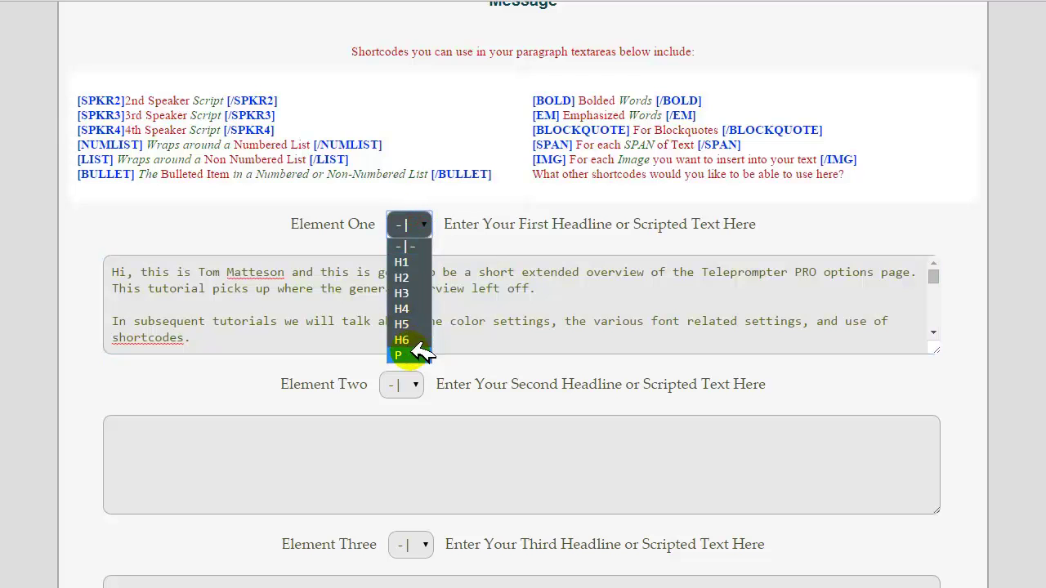
{"action": "left_click", "coordinate": [612, 297]}
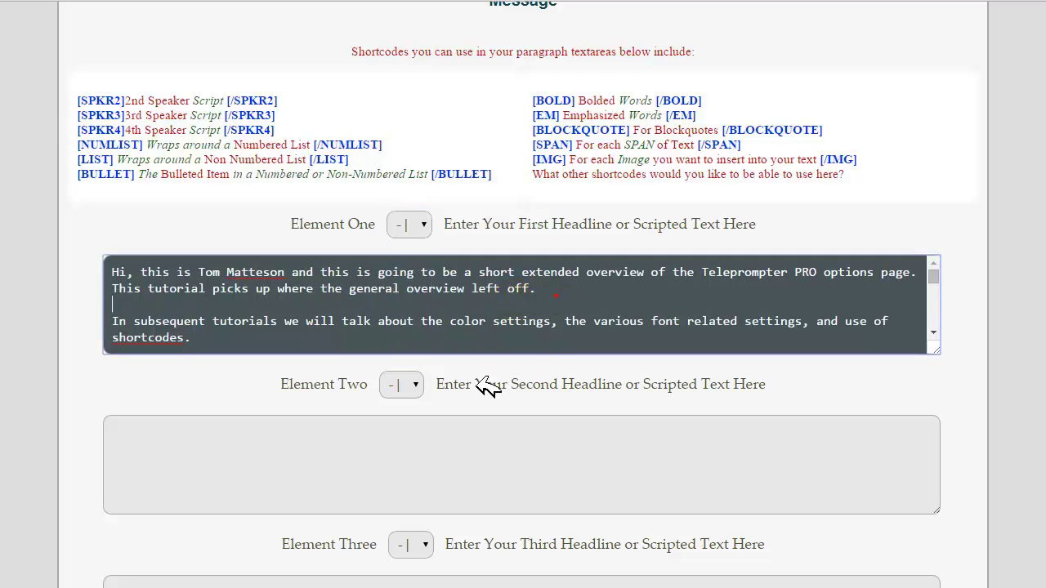
Examine the element type options and text areas of the remaining script elements, from Element Two through Element Ten.
{"action": "left_click", "coordinate": [416, 391]}
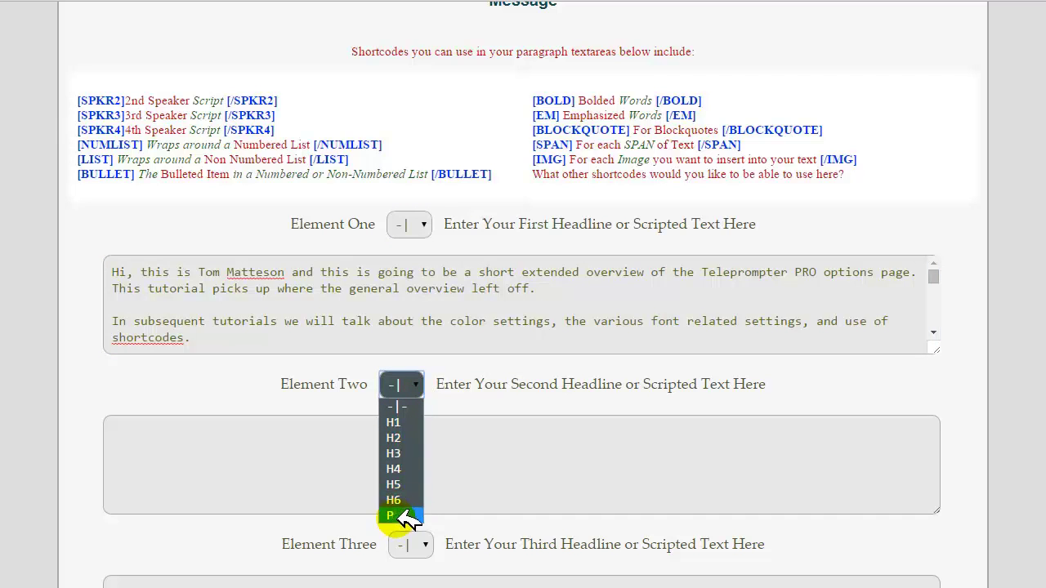
{"action": "left_click", "coordinate": [509, 443]}
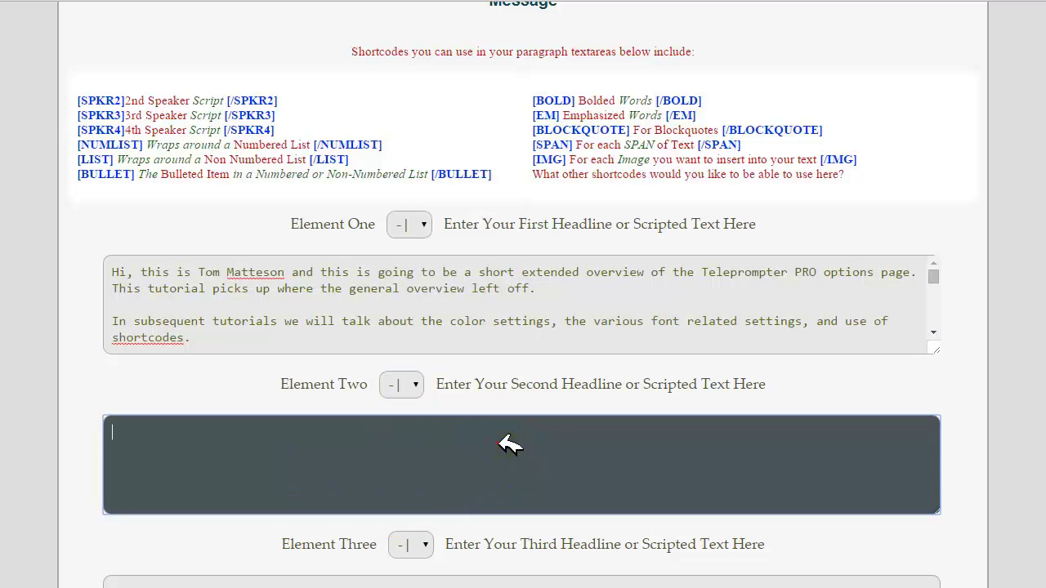
{"action": "left_click", "coordinate": [431, 545]}
{"action": "left_click", "coordinate": [487, 480]}
{"action": "scroll", "coordinate": [523, 294], "scroll_direction": "down", "scroll_amount": 13}
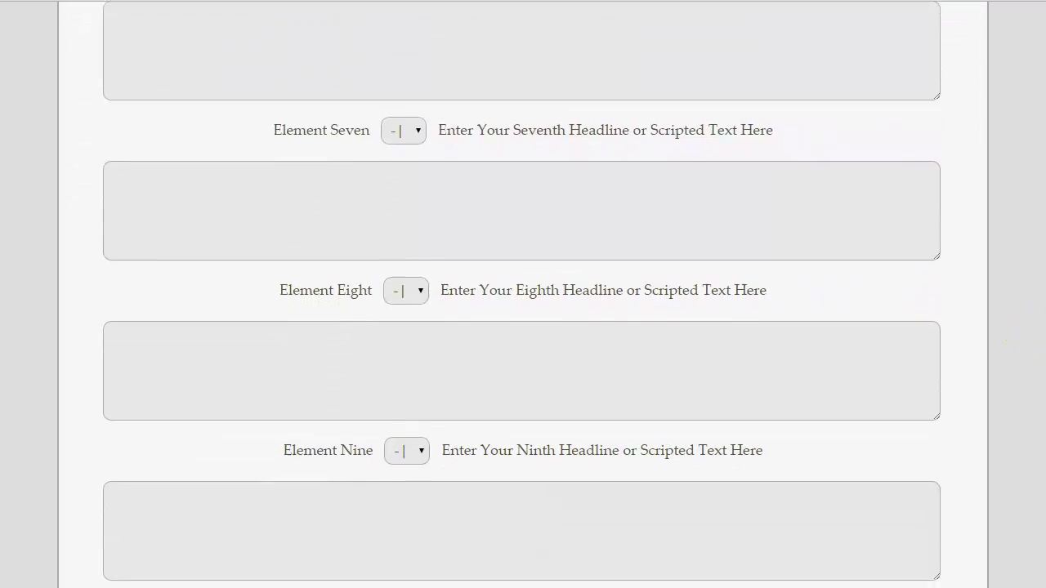
{"action": "scroll", "coordinate": [523, 294], "scroll_direction": "down", "scroll_amount": 5}
{"action": "left_click", "coordinate": [420, 473]}
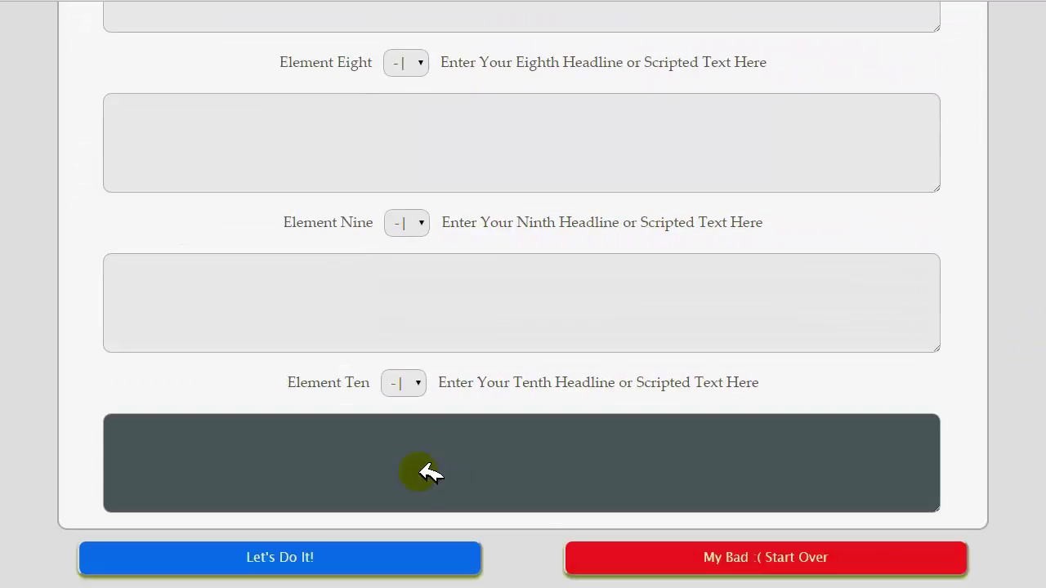
{"action": "left_click", "coordinate": [419, 383]}
{"action": "left_click", "coordinate": [422, 382]}
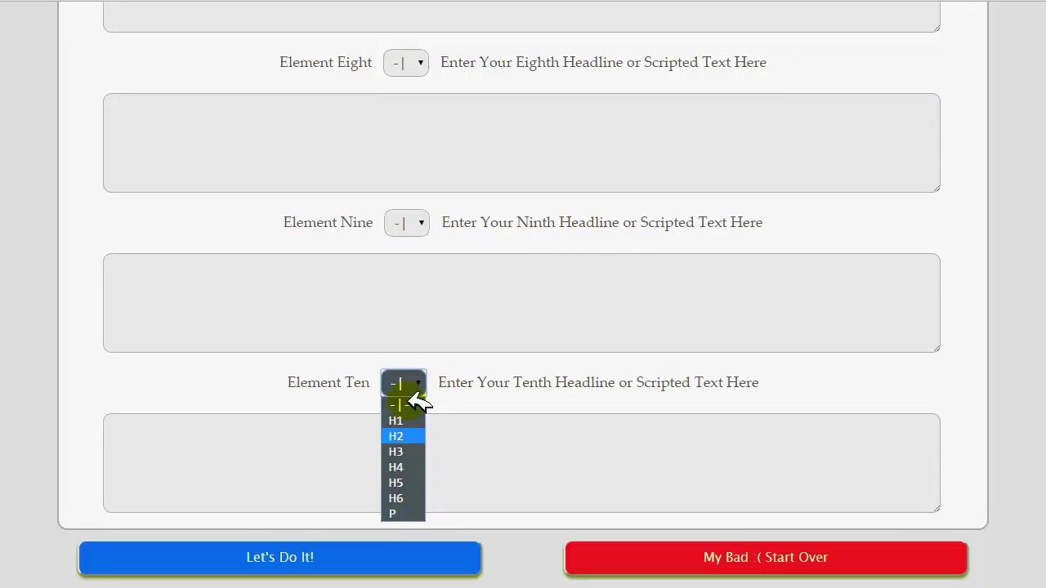
{"action": "left_click", "coordinate": [421, 224]}
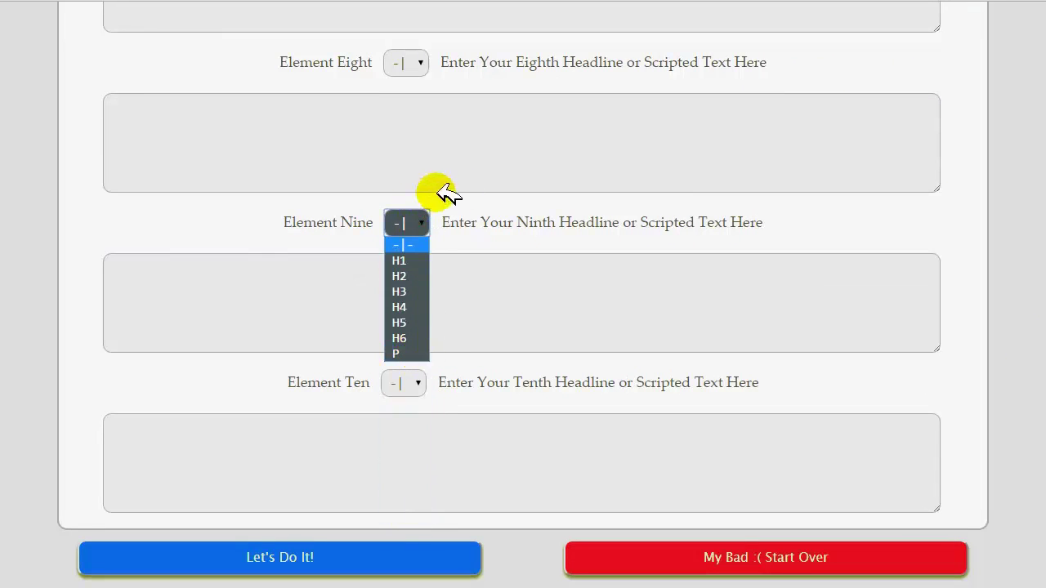
{"action": "left_click", "coordinate": [619, 121]}
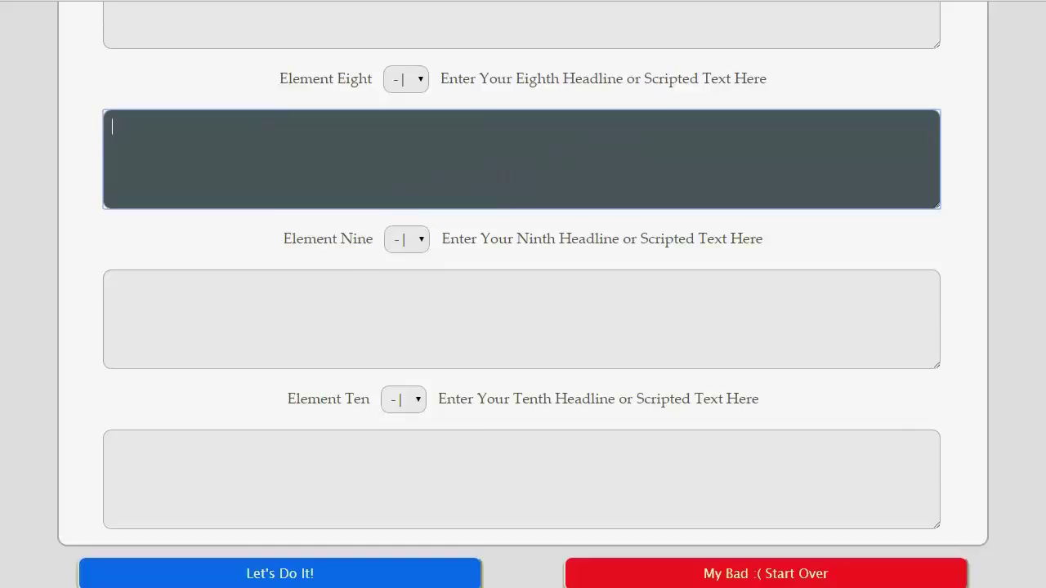
Revisit the text file import section, then submit the teleprompter options form with the pasted script.
{"action": "scroll", "coordinate": [523, 327], "scroll_direction": "up", "scroll_amount": 15}
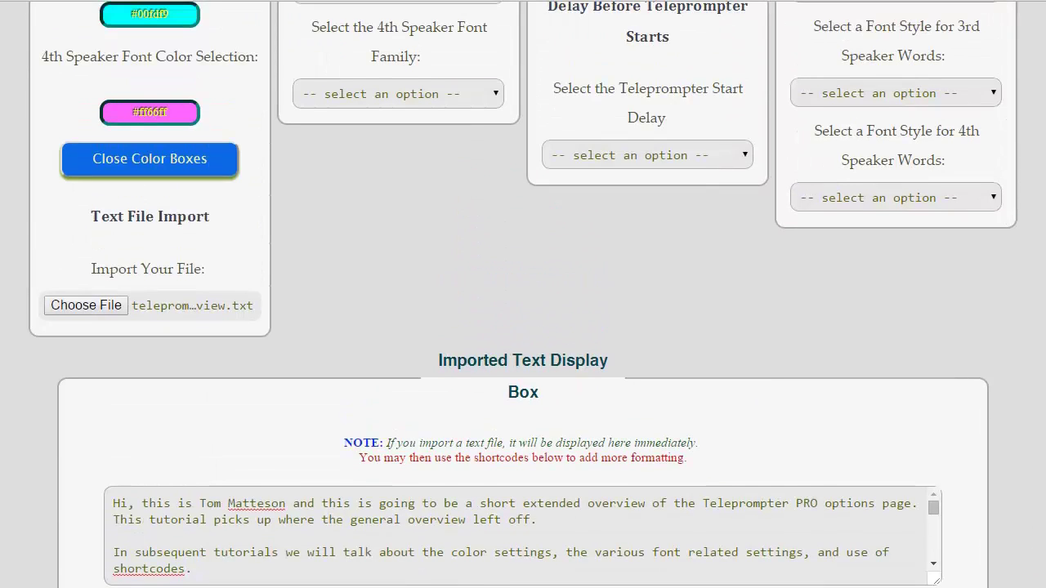
{"action": "scroll", "coordinate": [523, 327], "scroll_direction": "down", "scroll_amount": 1}
{"action": "scroll", "coordinate": [523, 294], "scroll_direction": "up", "scroll_amount": 2}
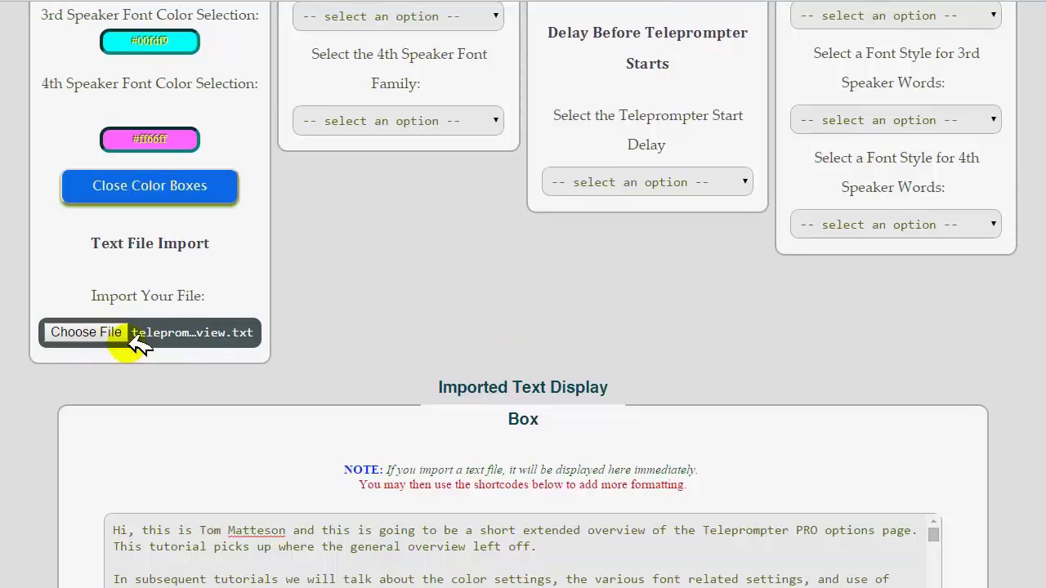
{"action": "left_click", "coordinate": [86, 332]}
{"action": "key", "text": "Page_Down"}
{"action": "key", "text": "Page_Down"}
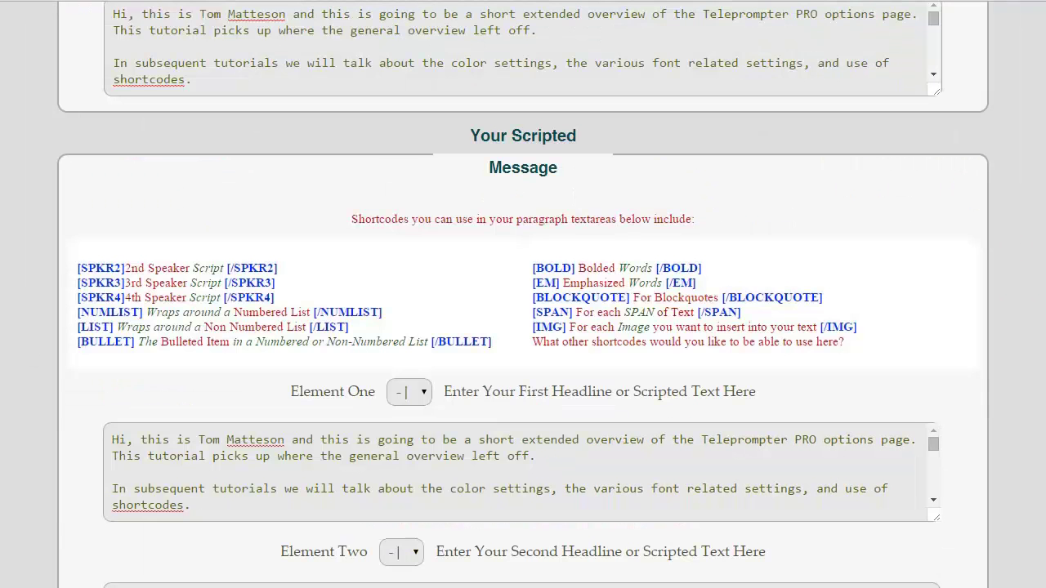
{"action": "scroll", "coordinate": [1044, 393], "scroll_direction": "down", "scroll_amount": 10}
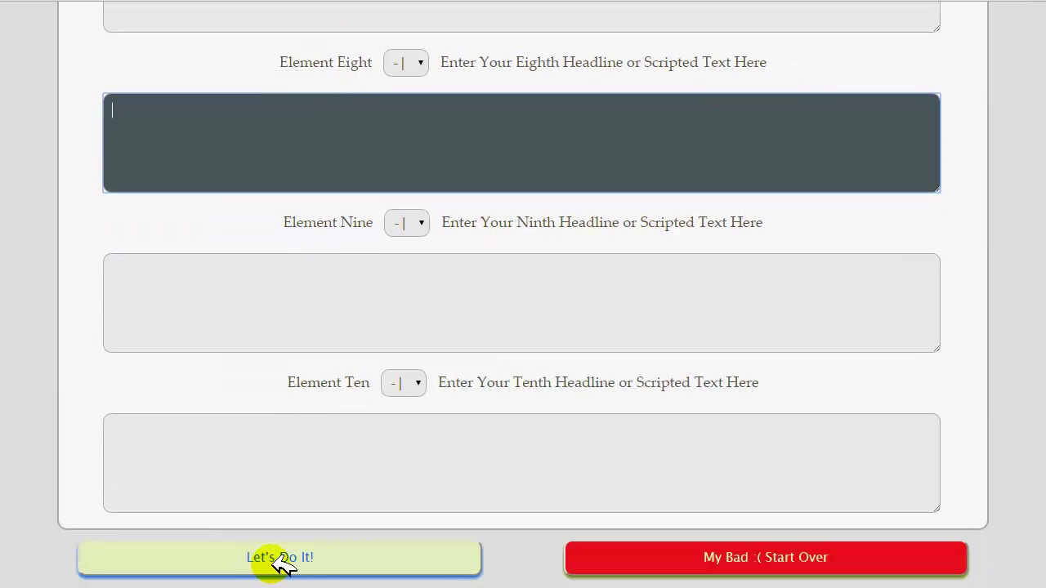
{"action": "left_click", "coordinate": [275, 555]}
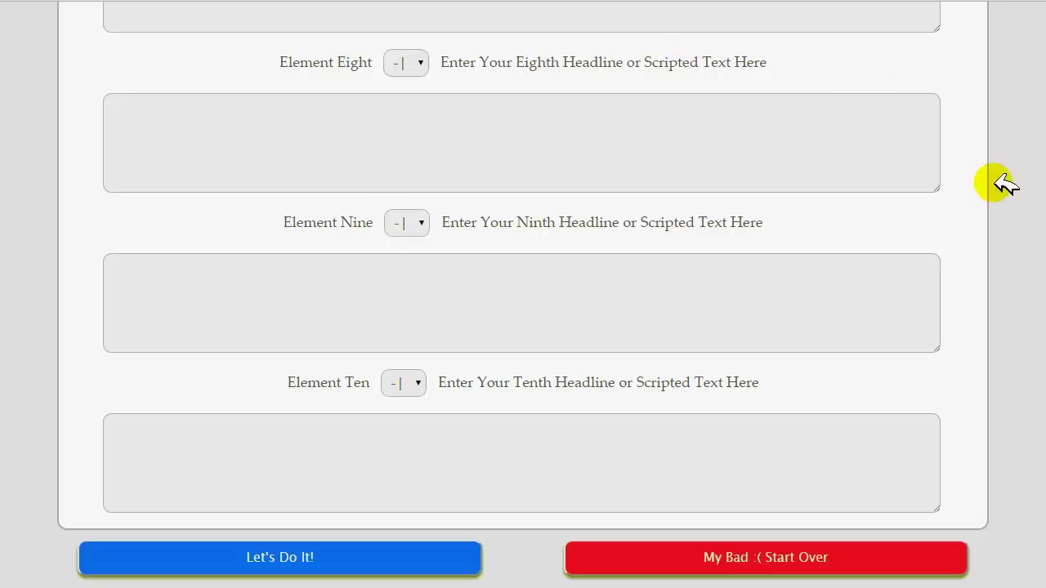
Import the text file teleprompter-pro-sample-content.txt into the teleprompter options page.
{"action": "scroll", "coordinate": [523, 294], "scroll_direction": "up", "scroll_amount": 17}
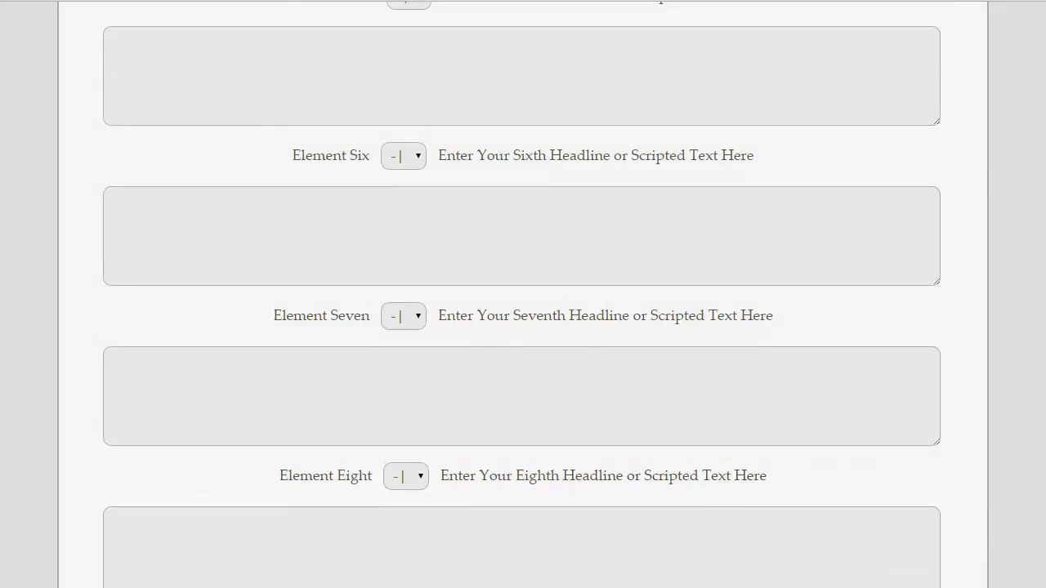
{"action": "scroll", "coordinate": [523, 294], "scroll_direction": "up", "scroll_amount": 6}
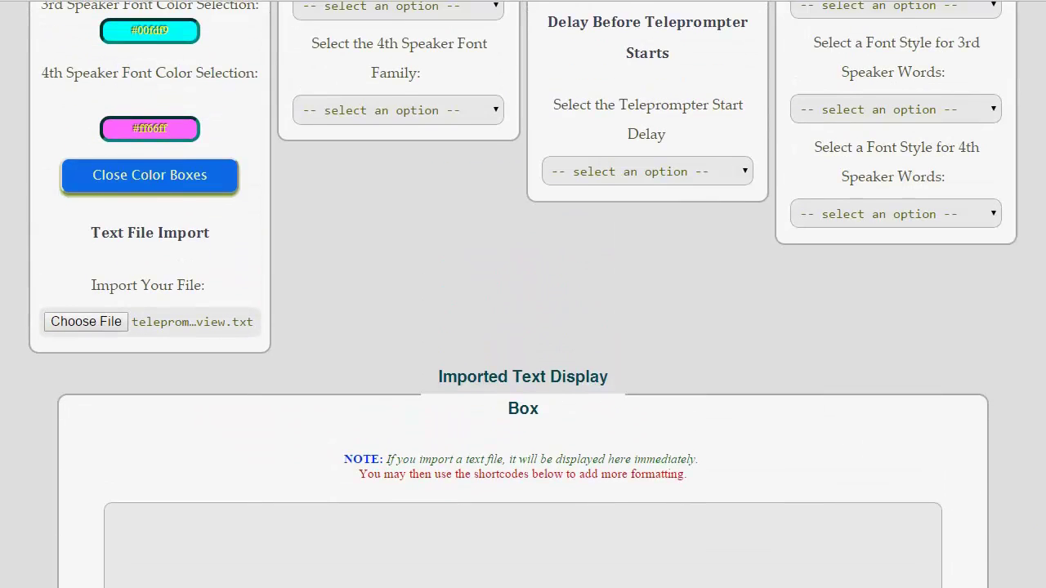
{"action": "scroll", "coordinate": [523, 294], "scroll_direction": "up", "scroll_amount": 1}
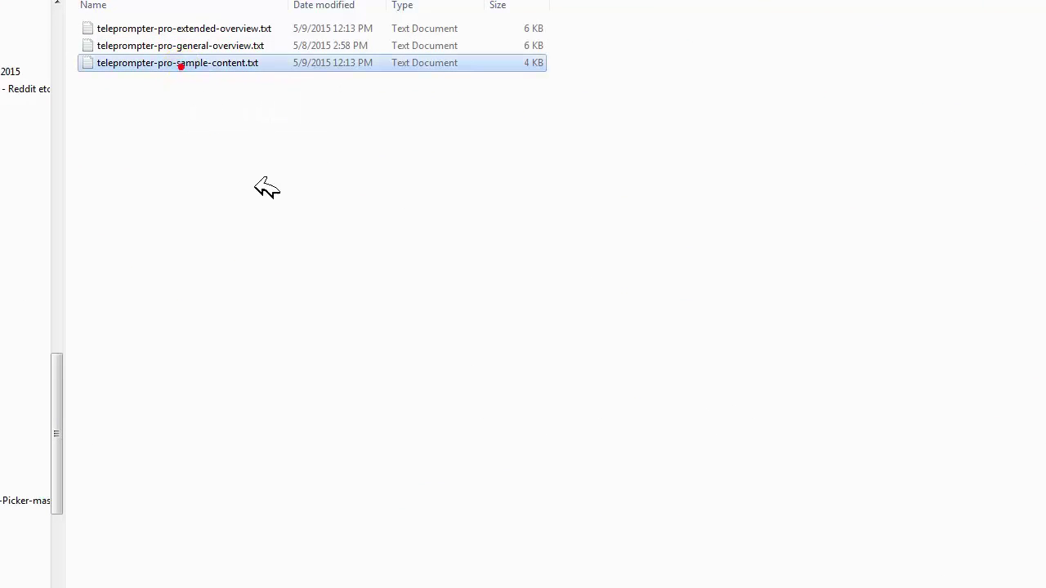
{"action": "key", "text": "Return"}
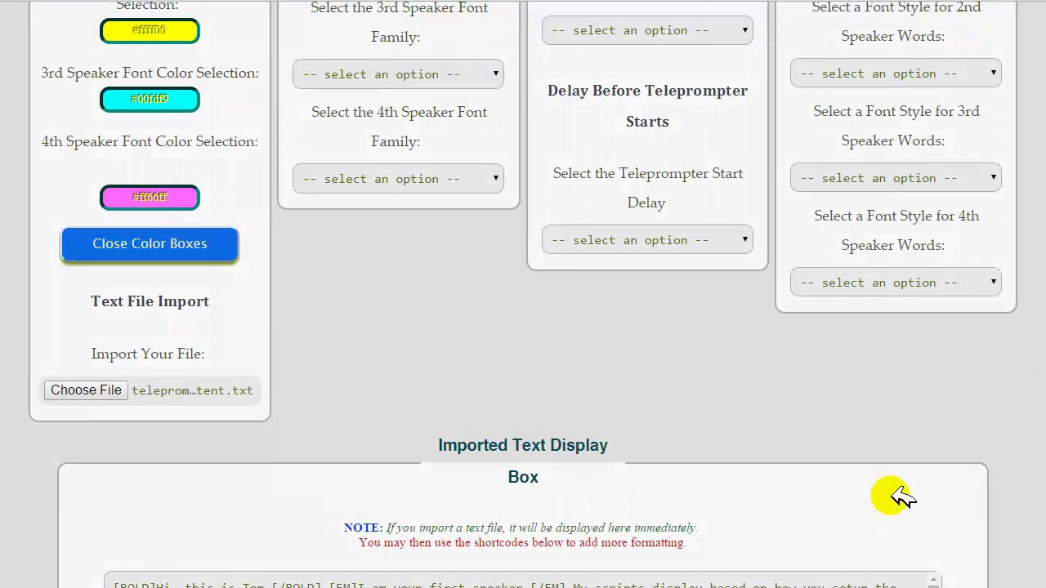
Highlight the BOLD shortcode in the imported sample text and slightly widen the Imported Text Display box.
{"action": "scroll", "coordinate": [523, 294], "scroll_direction": "down", "scroll_amount": 6}
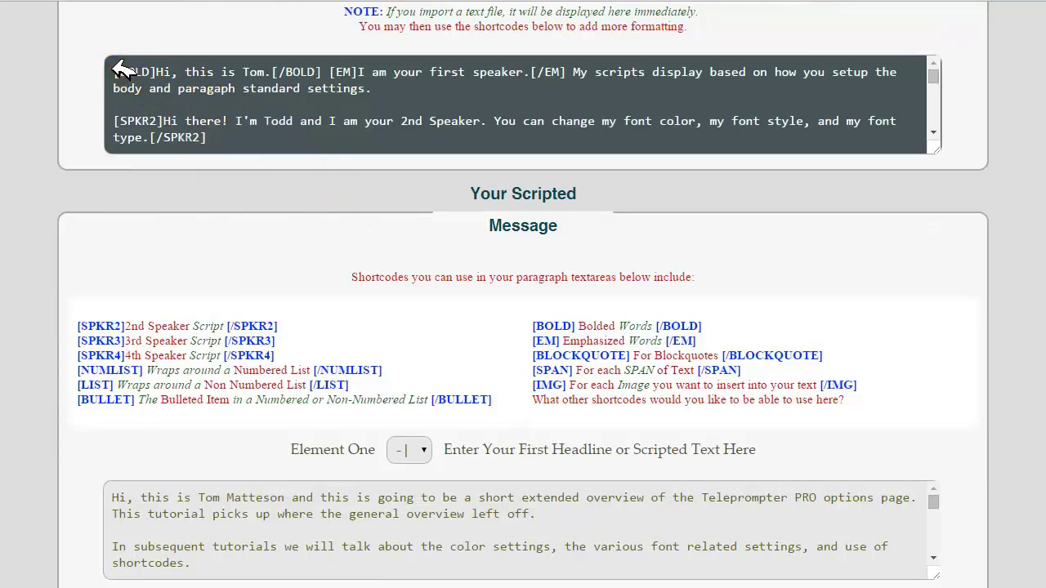
{"action": "left_click_drag", "start_coordinate": [115, 72], "coordinate": [156, 72]}
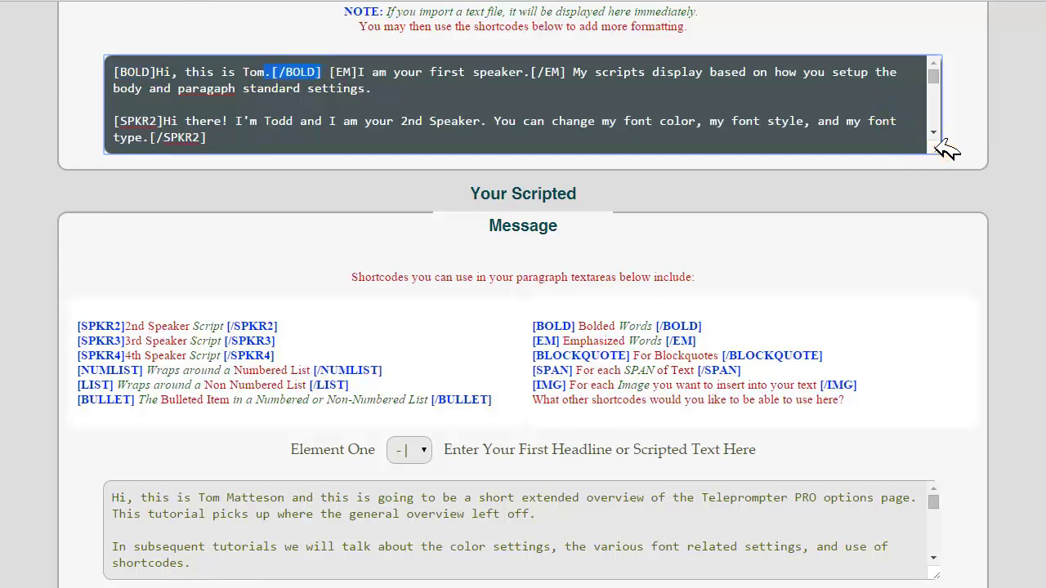
{"action": "left_click_drag", "start_coordinate": [941, 144], "coordinate": [954, 114]}
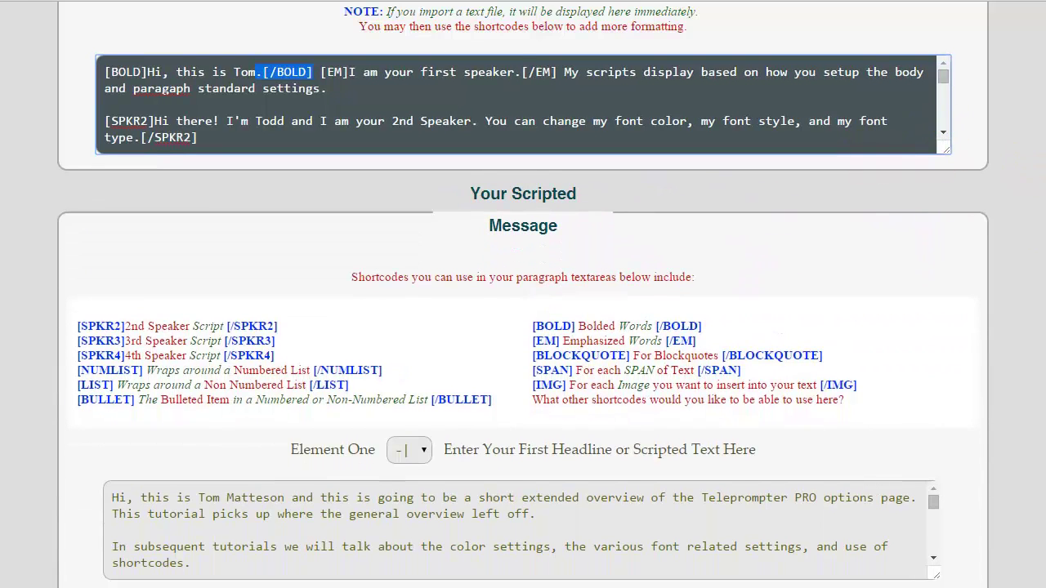
Highlight the opening [BOLD] tag in the list of available shortcodes above the script elements.
{"action": "scroll", "coordinate": [1039, 289], "scroll_direction": "down", "scroll_amount": 1}
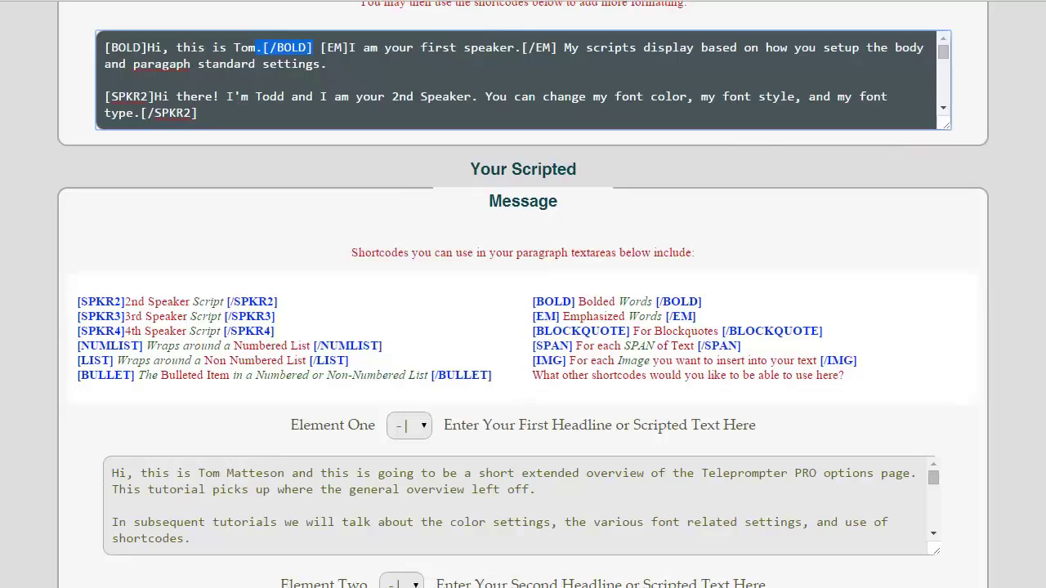
{"action": "scroll", "coordinate": [568, 263], "scroll_direction": "down", "scroll_amount": 3}
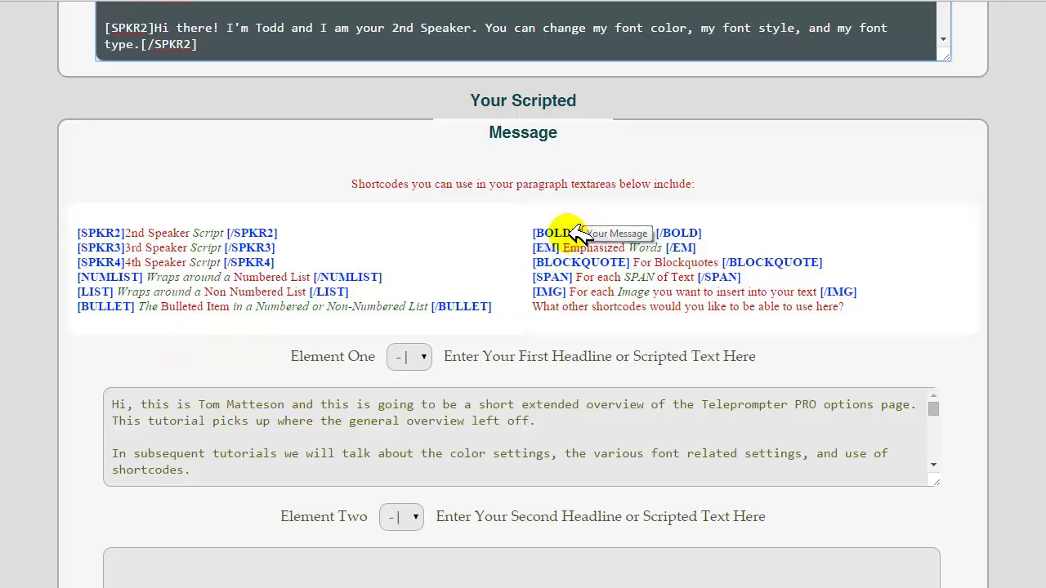
{"action": "left_click_drag", "start_coordinate": [575, 233], "coordinate": [545, 232]}
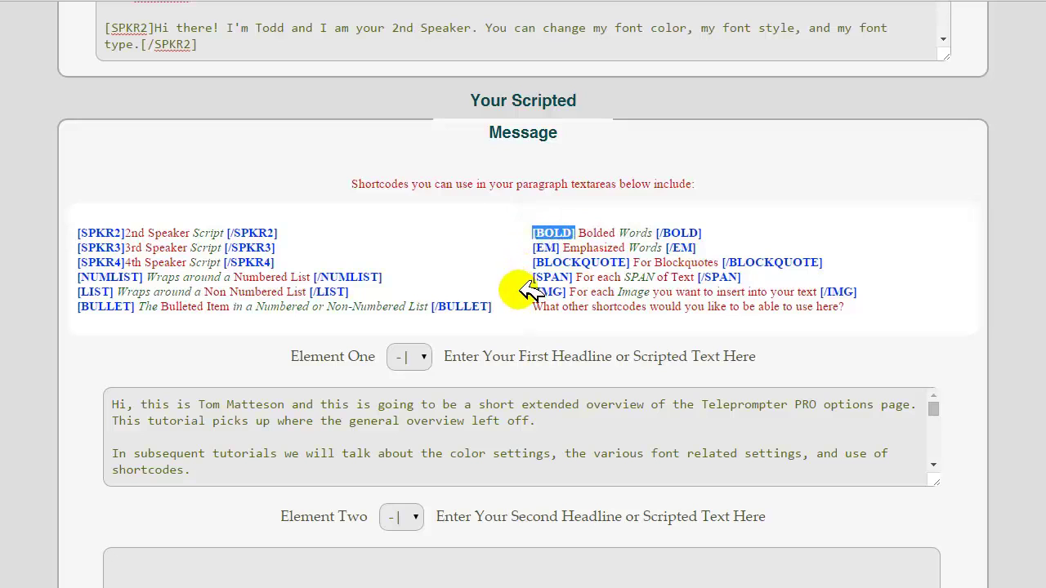
Enlarge the Element One text area so that more lines of the script fit.
{"action": "scroll", "coordinate": [927, 246], "scroll_direction": "down", "scroll_amount": 3}
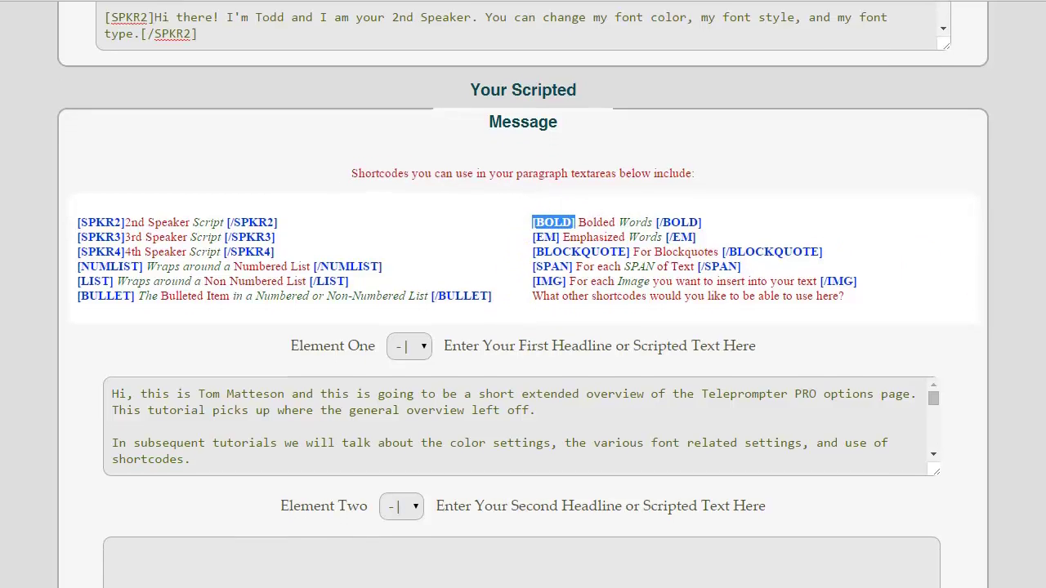
{"action": "left_click_drag", "start_coordinate": [939, 258], "coordinate": [949, 321]}
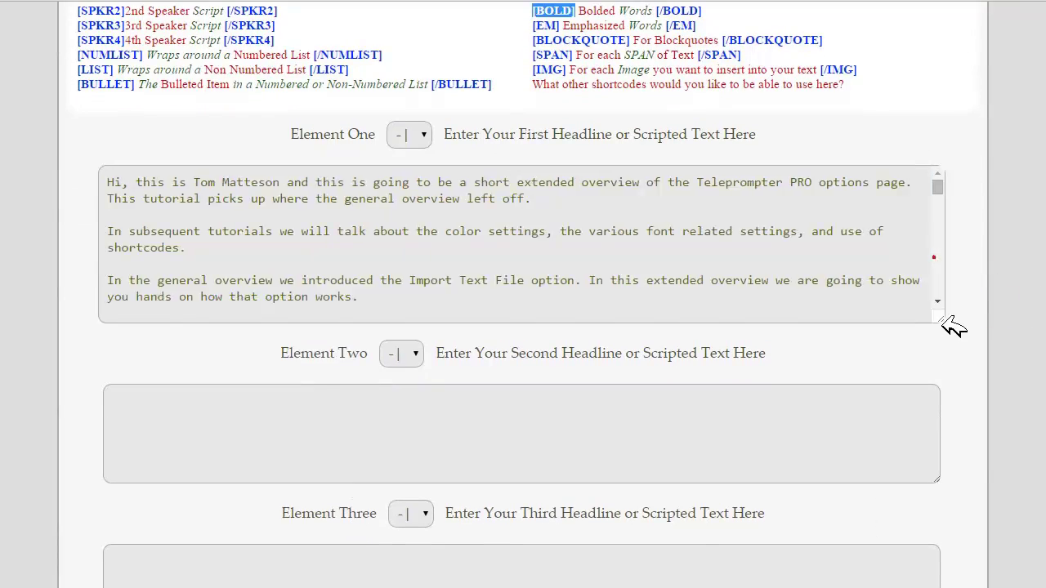
{"action": "scroll", "coordinate": [941, 266], "scroll_direction": "down", "scroll_amount": 5}
{"action": "left_click_drag", "start_coordinate": [948, 268], "coordinate": [957, 178]}
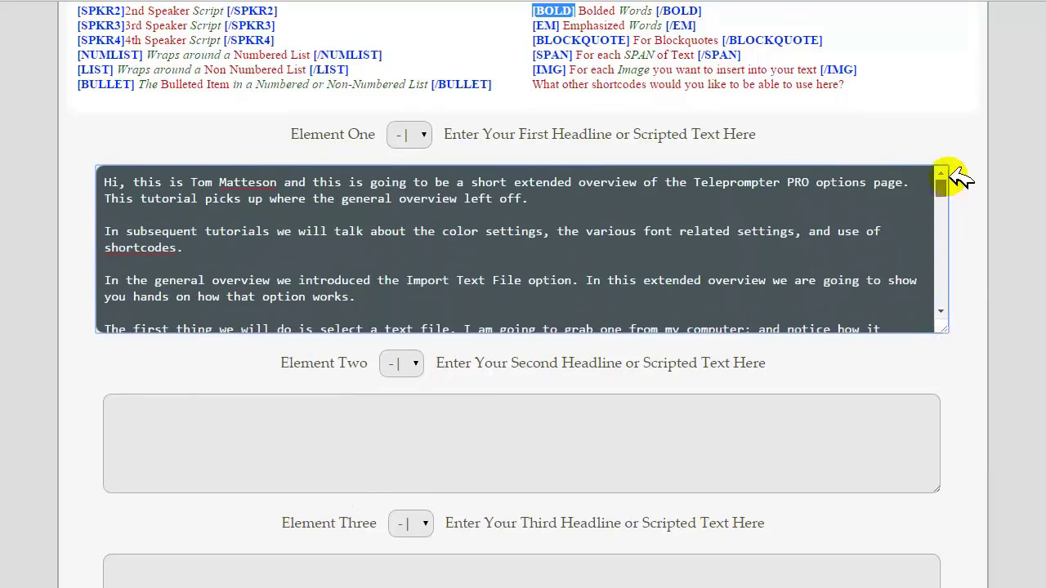
Examine the shortcodes in the imported text, the color and typography options, and the Element One script through to its end.
{"action": "scroll", "coordinate": [523, 294], "scroll_direction": "up", "scroll_amount": 5}
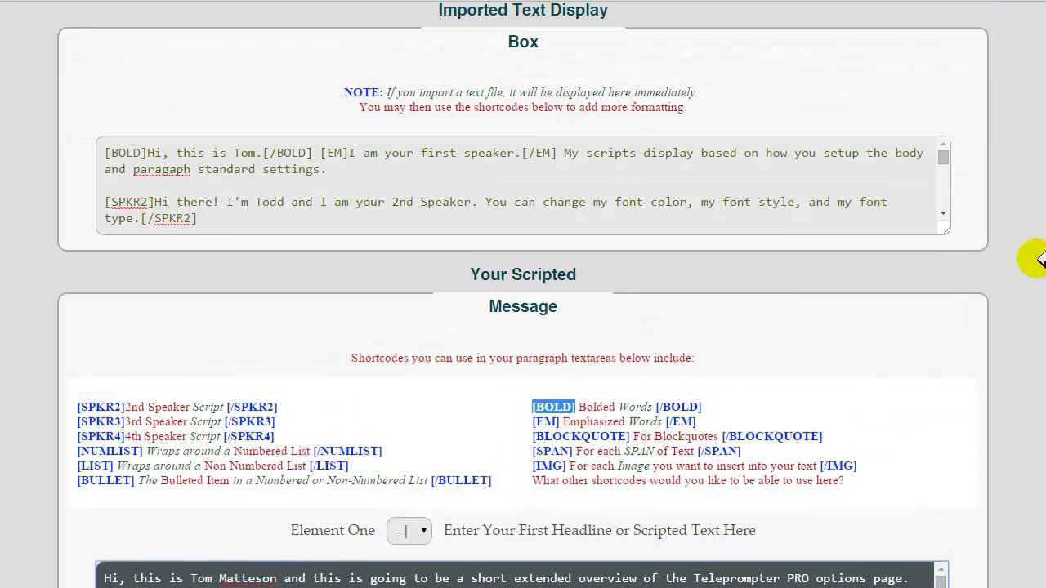
{"action": "left_click", "coordinate": [946, 194]}
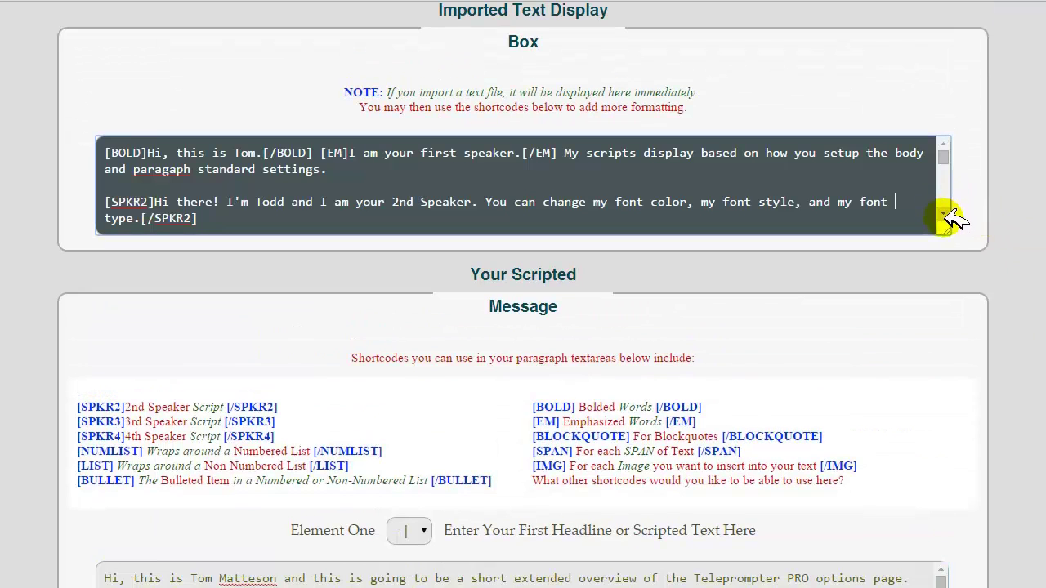
{"action": "scroll", "coordinate": [1029, 196], "scroll_direction": "up", "scroll_amount": 8}
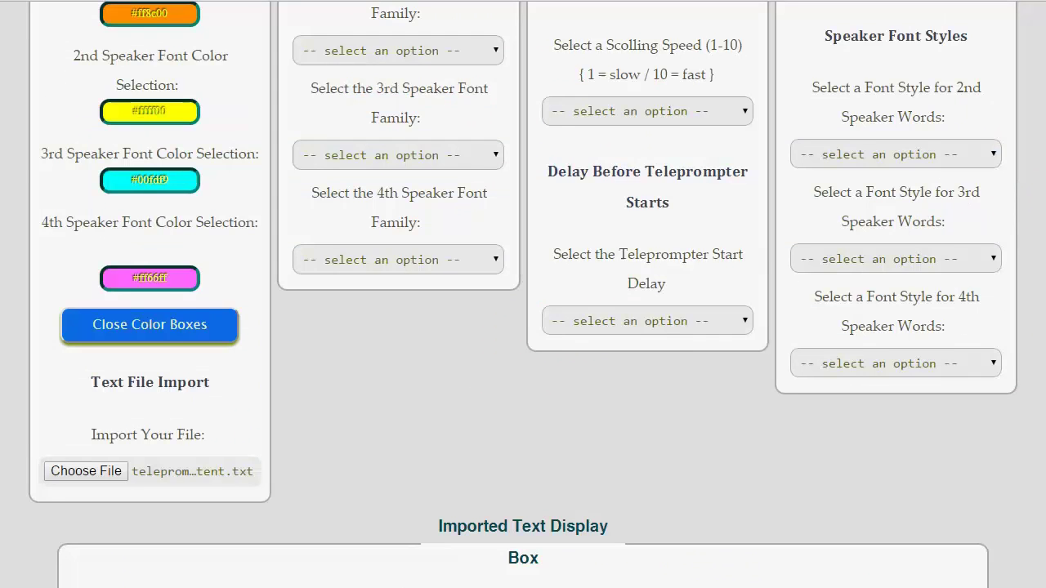
{"action": "scroll", "coordinate": [522, 294], "scroll_direction": "up", "scroll_amount": 10}
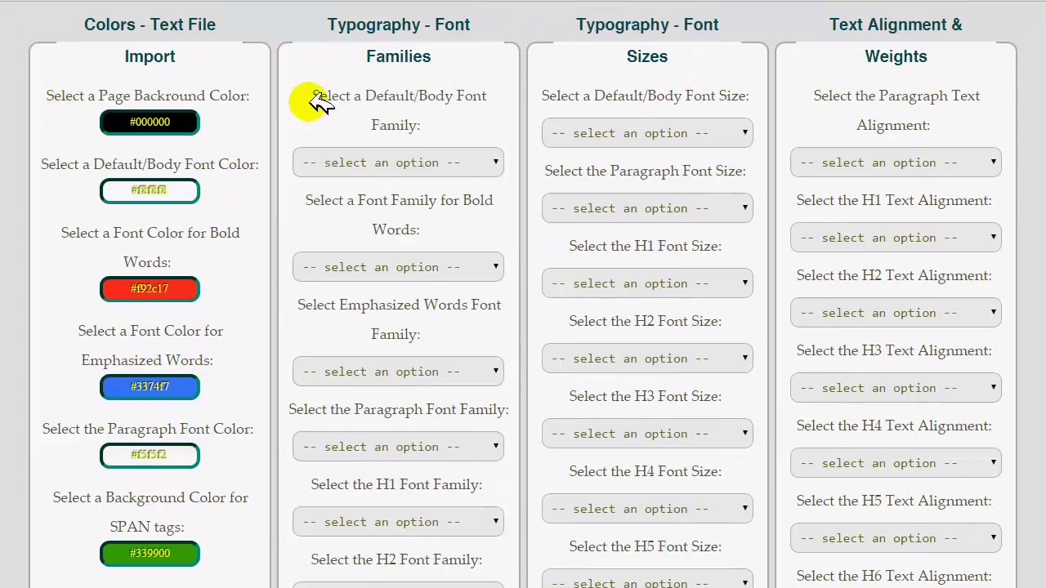
{"action": "scroll", "coordinate": [1033, 152], "scroll_direction": "down", "scroll_amount": 6}
{"action": "scroll", "coordinate": [1033, 294], "scroll_direction": "down", "scroll_amount": 20}
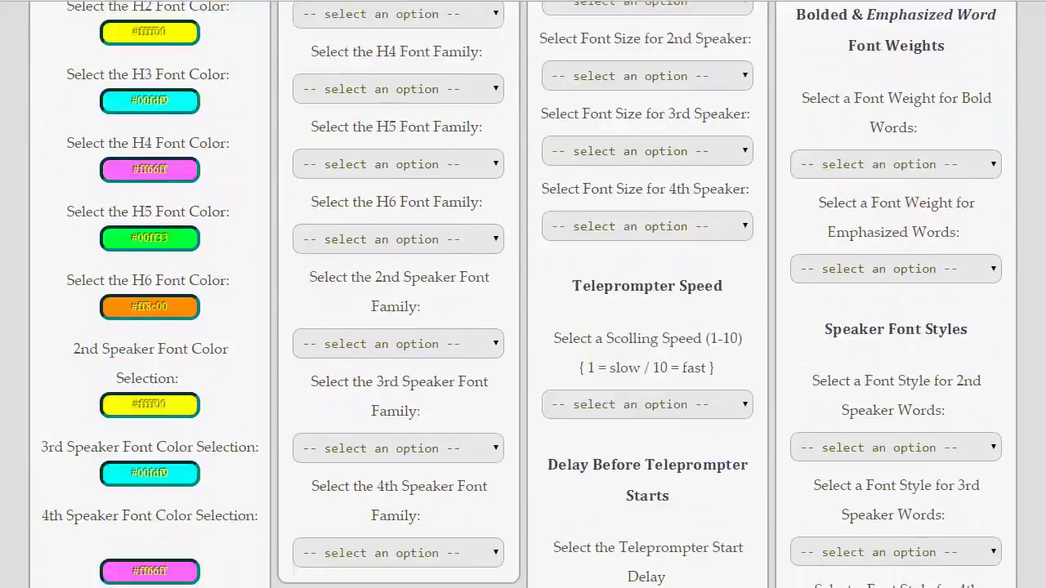
{"action": "scroll", "coordinate": [1034, 294], "scroll_direction": "up", "scroll_amount": 15}
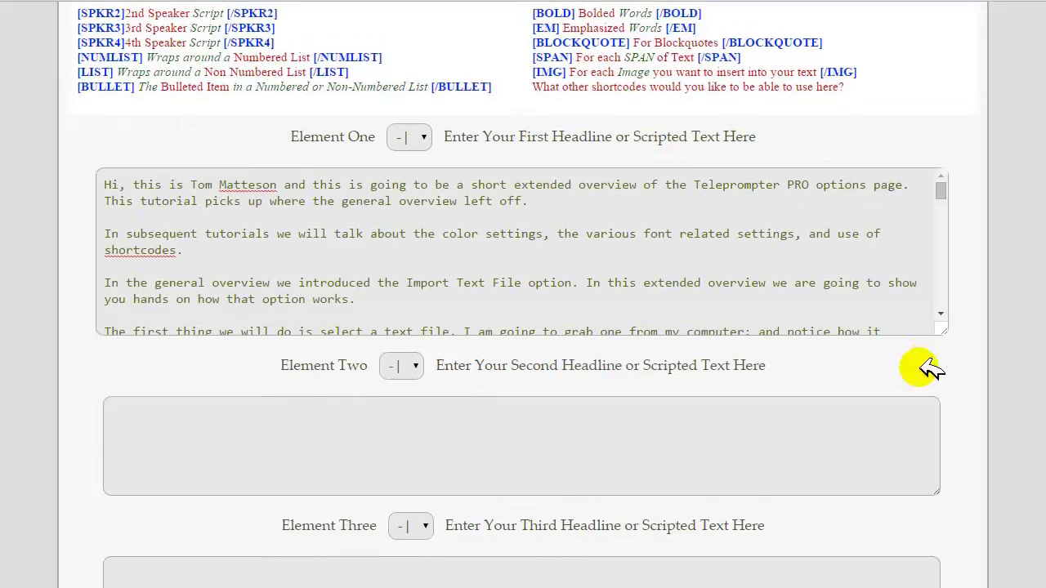
{"action": "scroll", "coordinate": [950, 280], "scroll_direction": "down", "scroll_amount": 8}
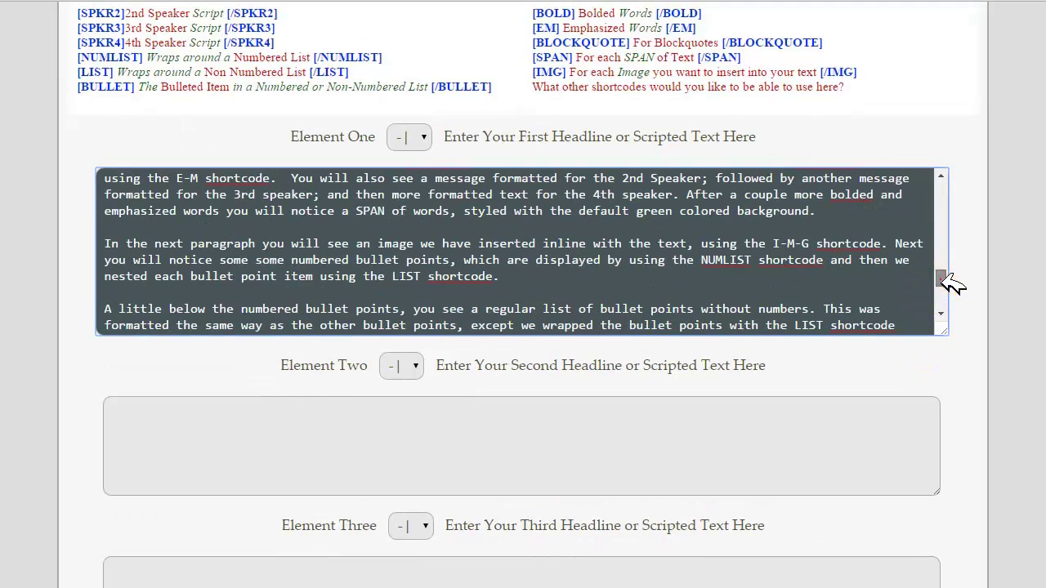
{"action": "left_click_drag", "start_coordinate": [940, 279], "coordinate": [960, 342]}
Copy the H1 to H6 Style lines from the end of the imported text.
{"action": "scroll", "coordinate": [1033, 245], "scroll_direction": "up", "scroll_amount": 6}
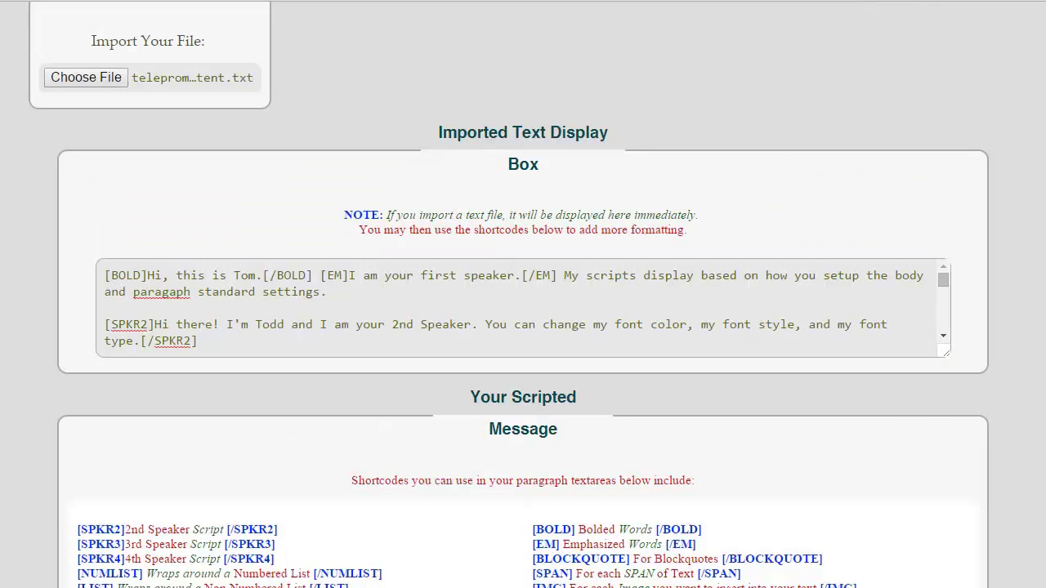
{"action": "scroll", "coordinate": [952, 304], "scroll_direction": "down", "scroll_amount": 2}
{"action": "scroll", "coordinate": [952, 298], "scroll_direction": "down", "scroll_amount": 2}
{"action": "left_click_drag", "start_coordinate": [950, 286], "coordinate": [957, 357]}
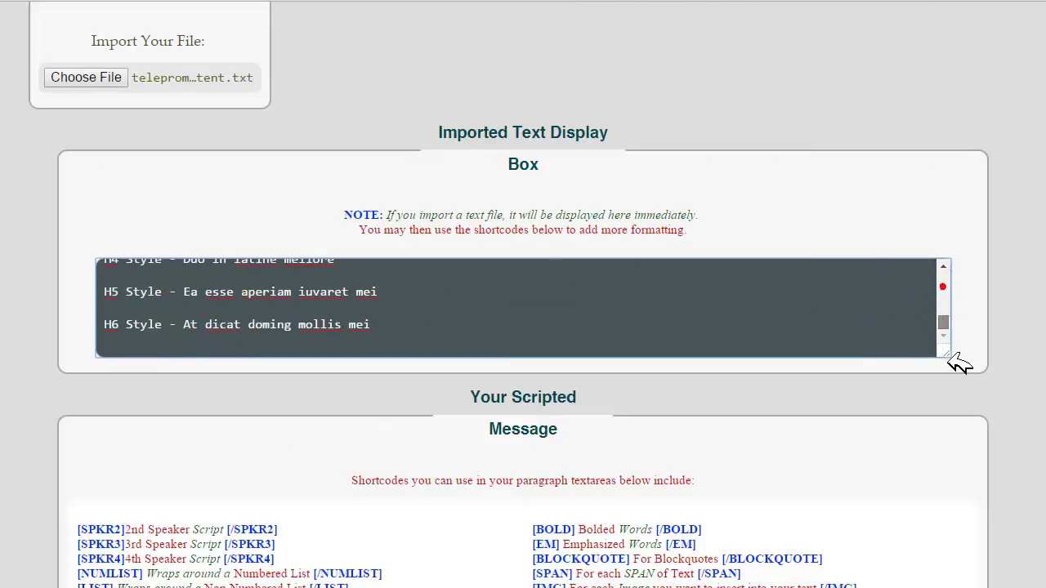
{"action": "left_click", "coordinate": [553, 343]}
{"action": "left_click_drag", "start_coordinate": [481, 330], "coordinate": [63, 257]}
{"action": "right_click", "coordinate": [169, 292]}
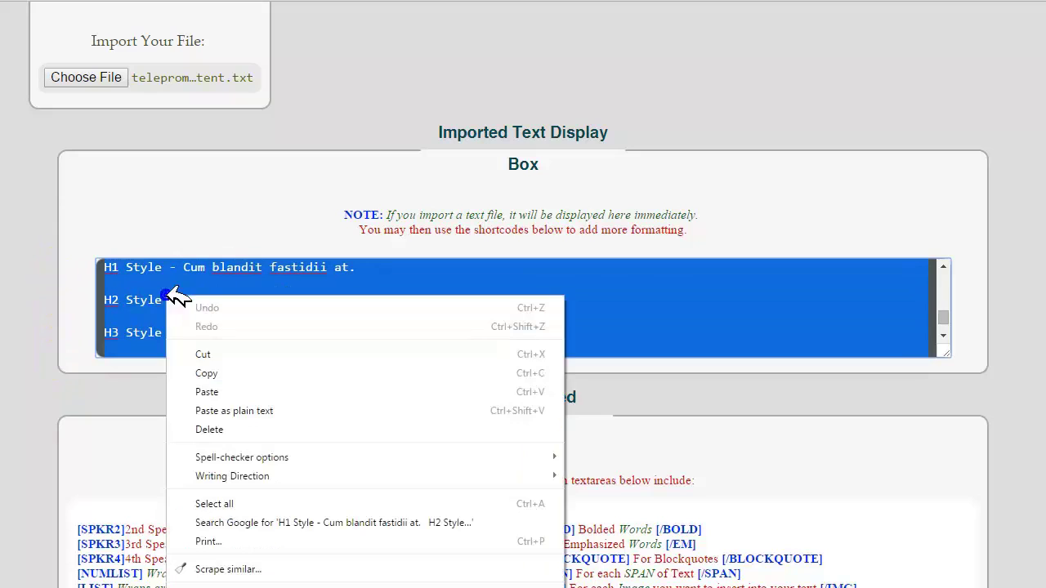
{"action": "left_click", "coordinate": [210, 376]}
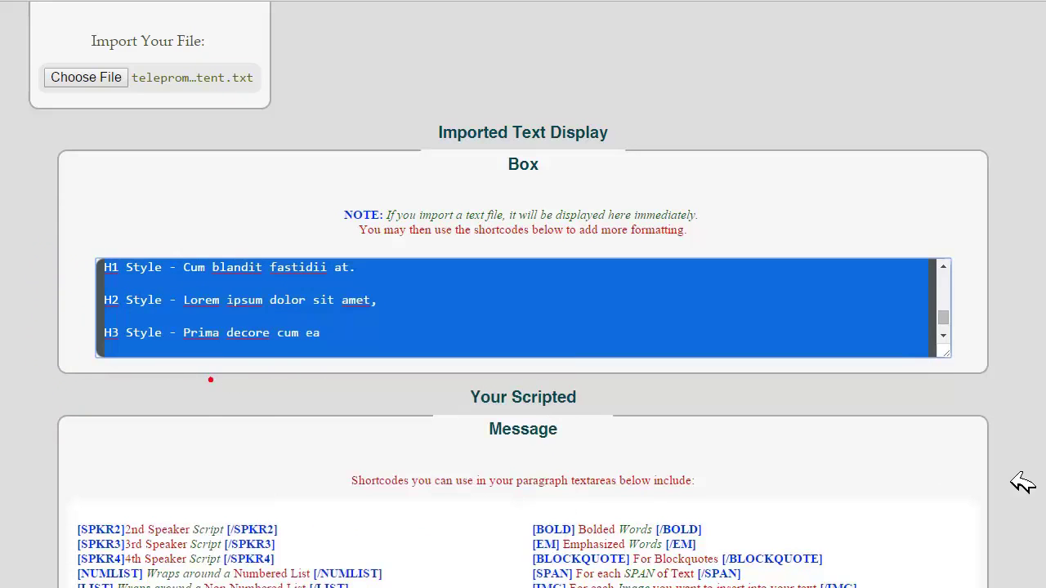
Paste the copied headline style lines into the Element Two text area.
{"action": "scroll", "coordinate": [523, 327], "scroll_direction": "down", "scroll_amount": 6}
{"action": "left_click", "coordinate": [373, 460]}
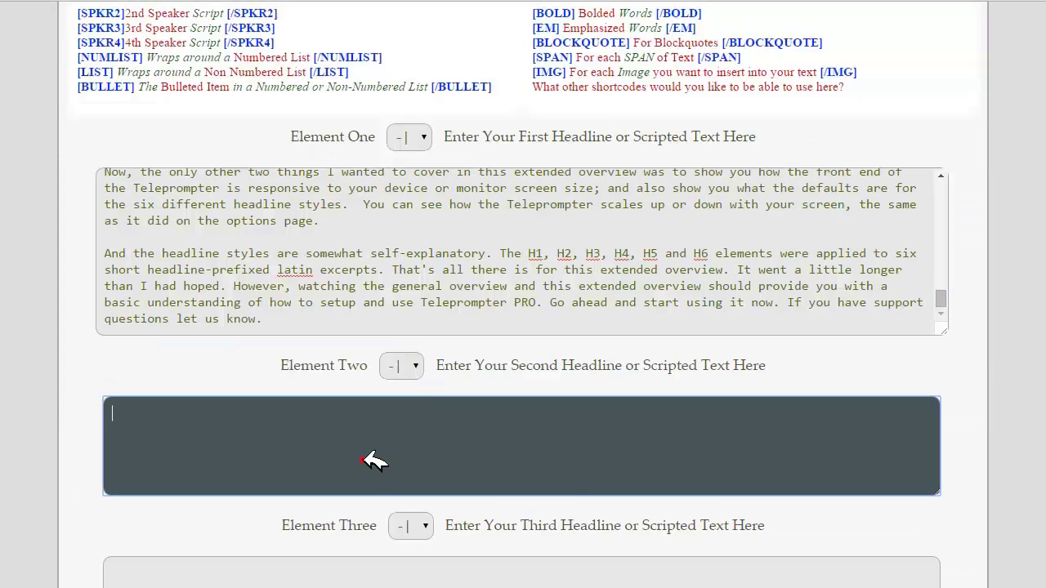
{"action": "right_click", "coordinate": [368, 462]}
{"action": "left_click", "coordinate": [403, 556]}
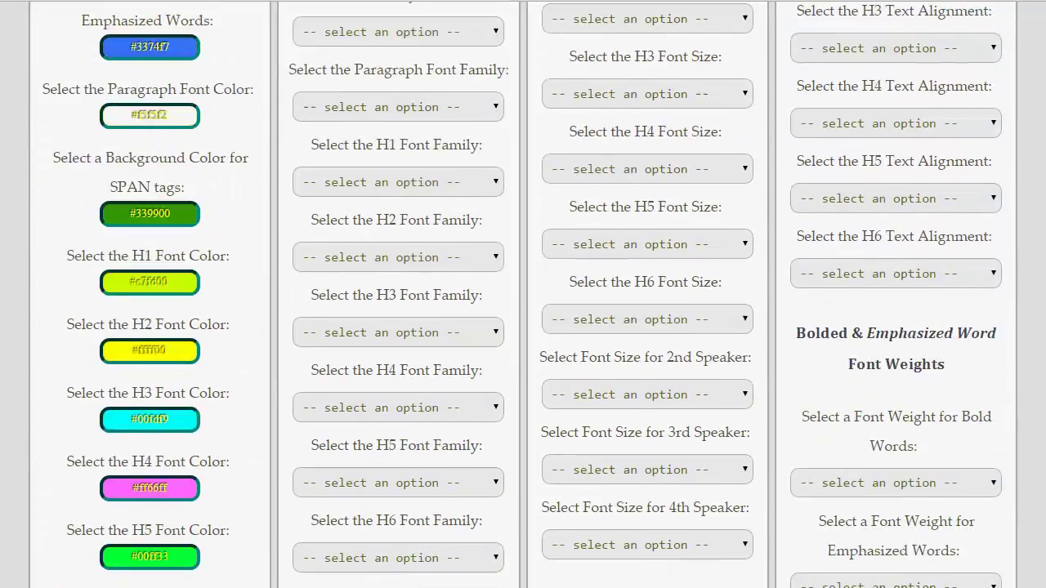
Set the default/body font size to 100px and the paragraph font size to 92px.
{"action": "scroll", "coordinate": [523, 294], "scroll_direction": "up", "scroll_amount": 3}
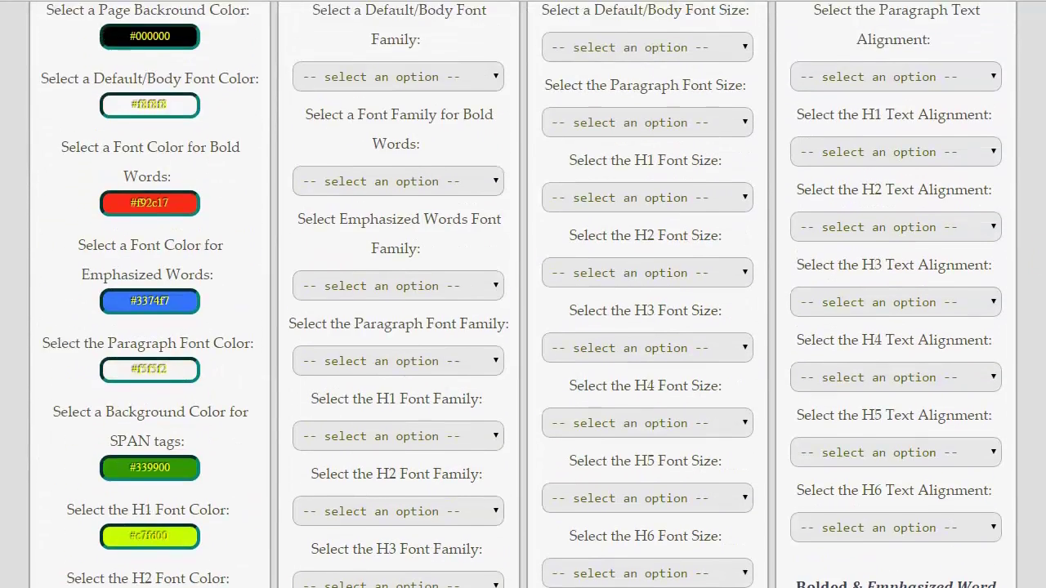
{"action": "scroll", "coordinate": [677, 175], "scroll_direction": "up", "scroll_amount": 2}
{"action": "left_click", "coordinate": [678, 136]}
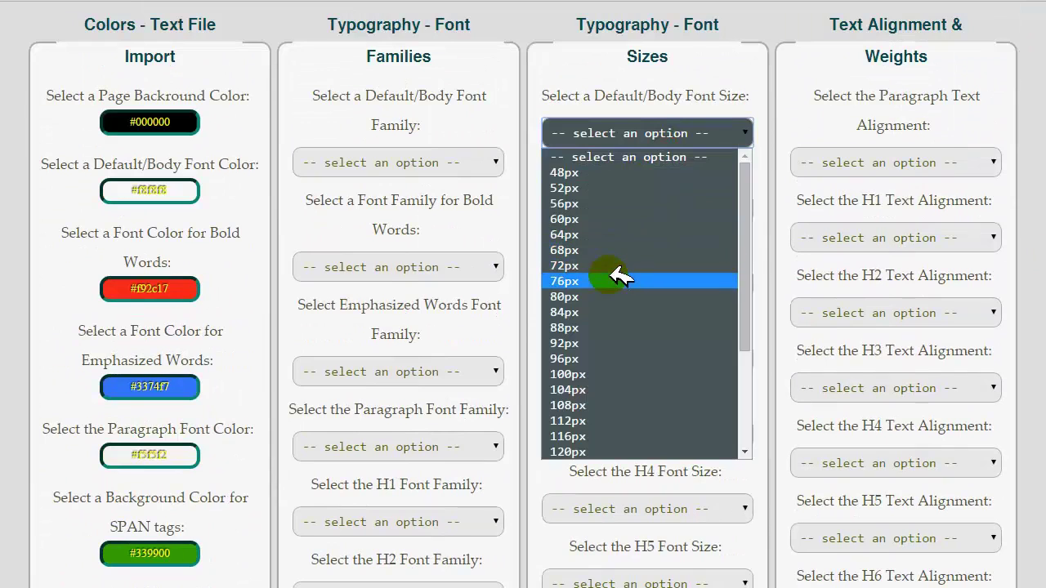
{"action": "left_click", "coordinate": [582, 374]}
{"action": "left_click", "coordinate": [711, 209]}
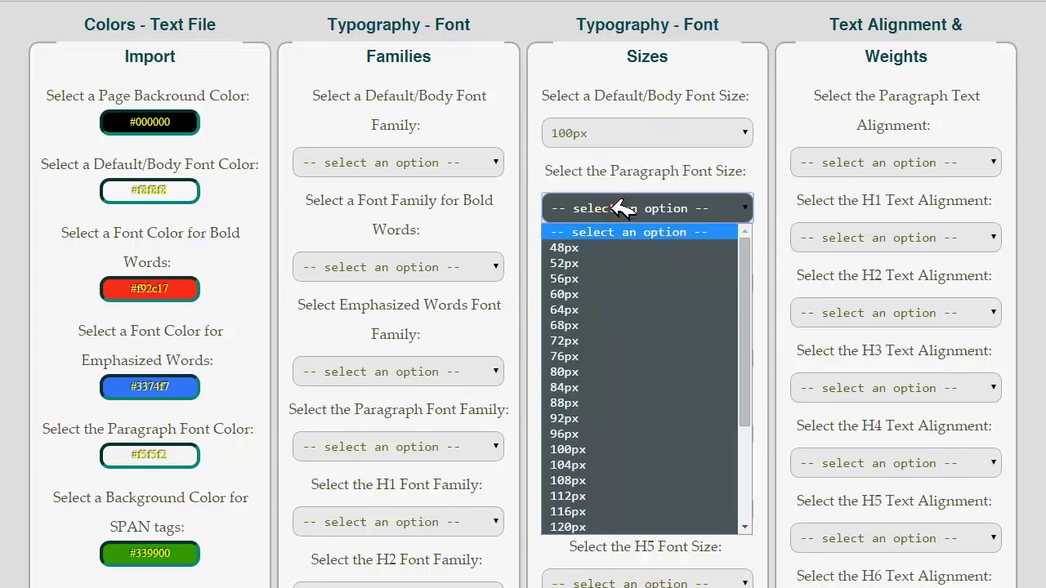
{"action": "left_click", "coordinate": [578, 415]}
Set the teleprompter start delay to 5 seconds and the scrolling speed to 3.
{"action": "scroll", "coordinate": [523, 295], "scroll_direction": "down", "scroll_amount": 6}
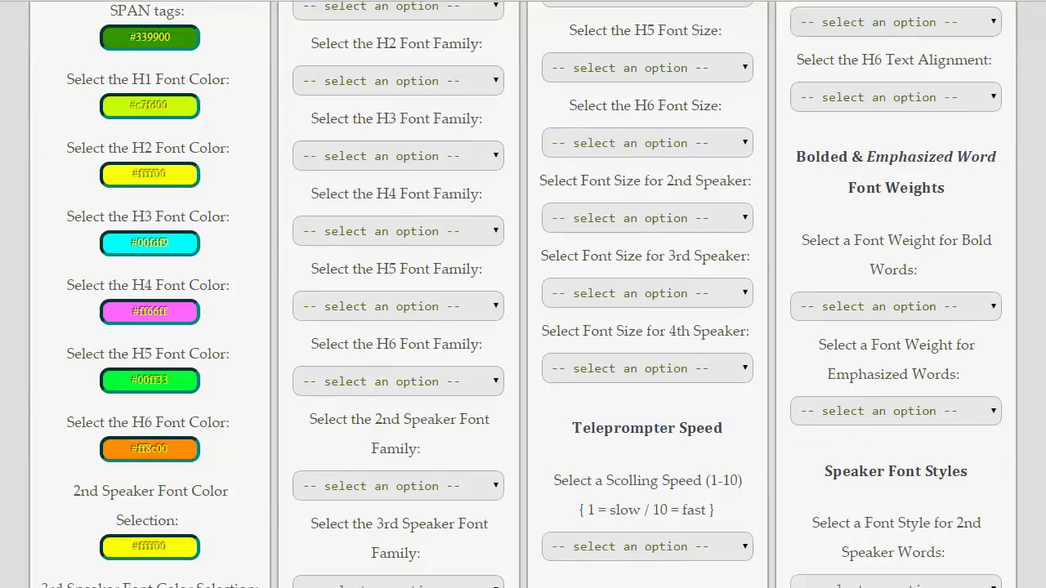
{"action": "scroll", "coordinate": [1039, 412], "scroll_direction": "down", "scroll_amount": 6}
{"action": "left_click", "coordinate": [627, 240]}
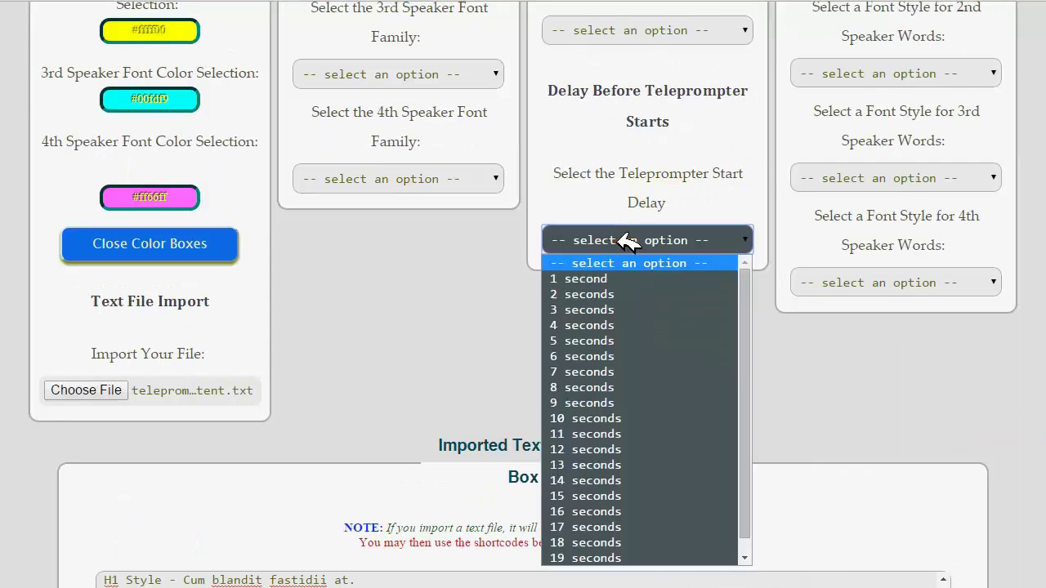
{"action": "left_click", "coordinate": [600, 340]}
{"action": "left_click", "coordinate": [610, 31]}
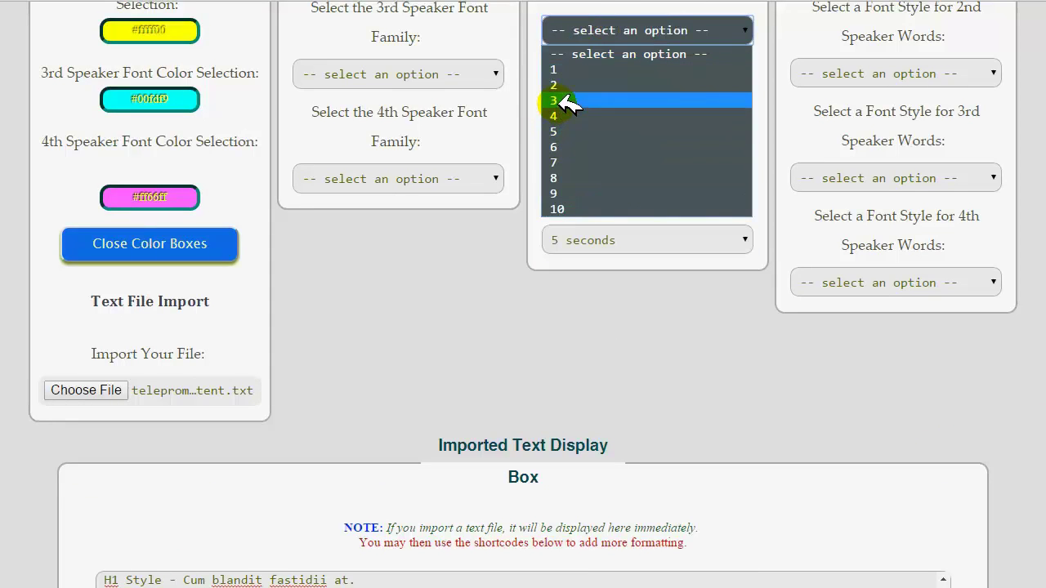
{"action": "left_click", "coordinate": [566, 101]}
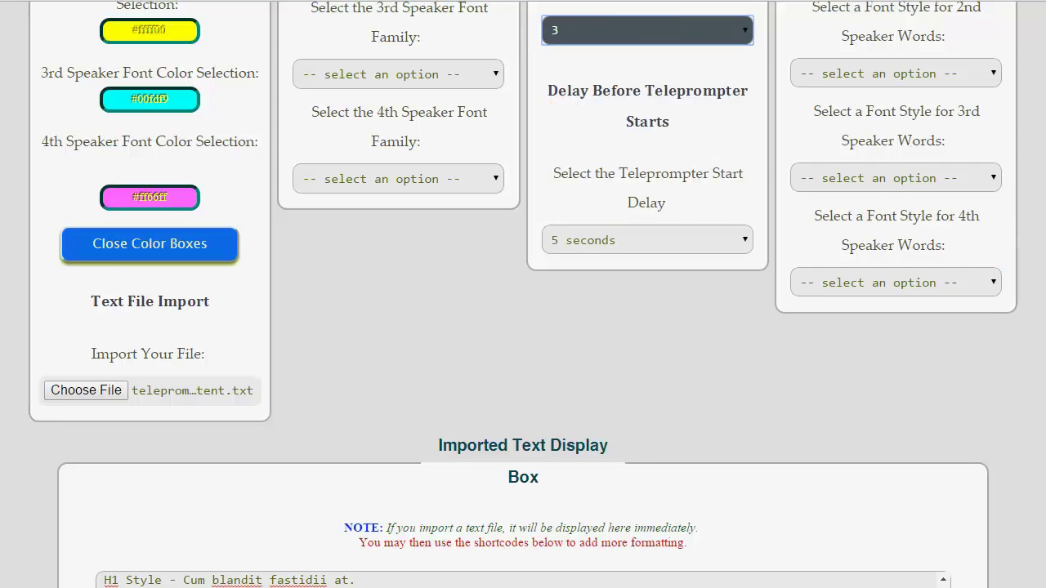
Submit the teleprompter options form with the chosen font sizes, delay, speed and two script elements.
{"action": "scroll", "coordinate": [319, 551], "scroll_direction": "down", "scroll_amount": 20}
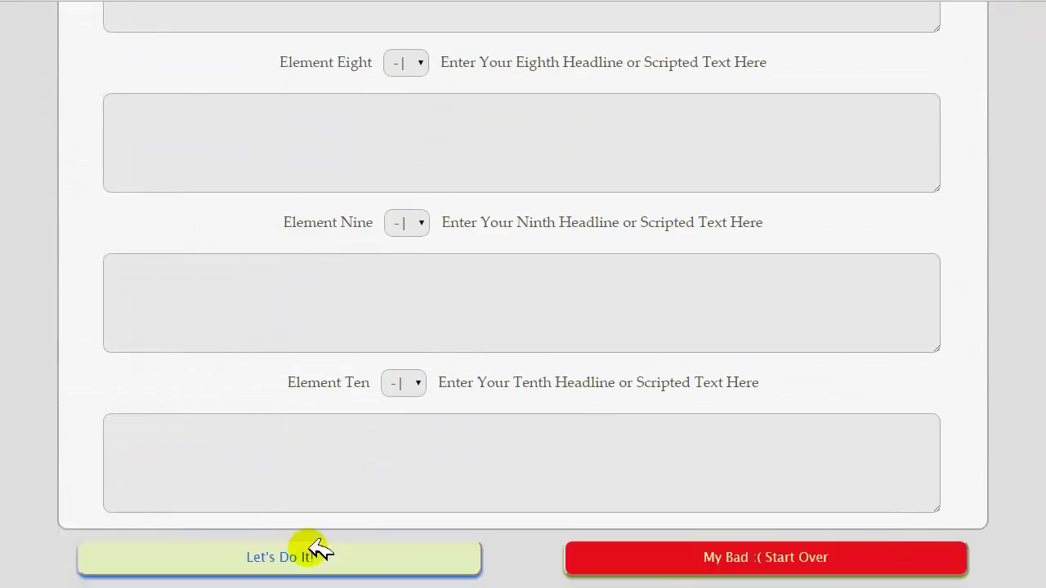
{"action": "left_click", "coordinate": [316, 552]}
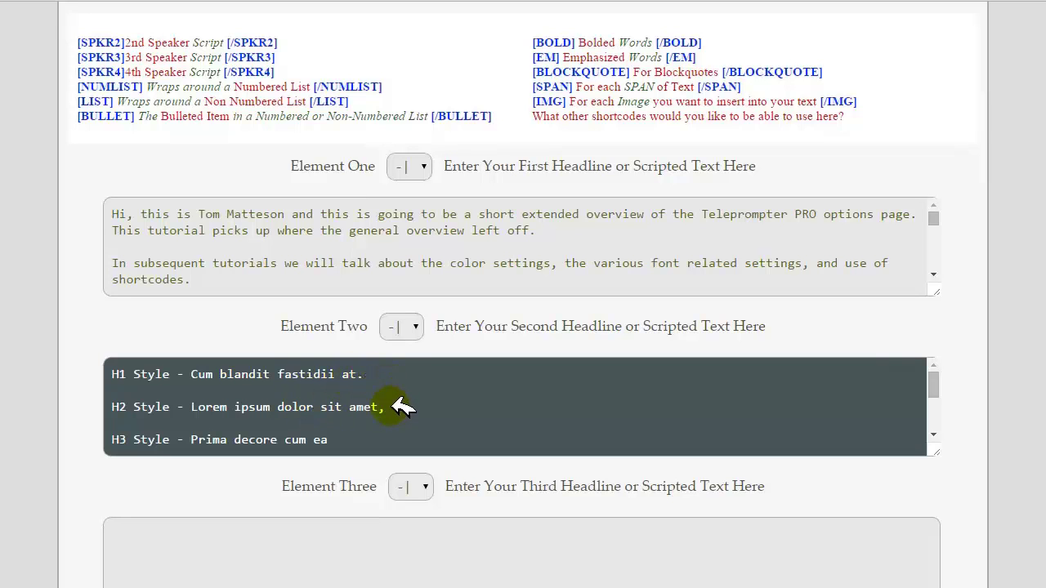
Move the "H2 Style - Lorem ipsum dolor sit amet," line from Element Two to Element Three and set that element's style to H2.
{"action": "left_click_drag", "start_coordinate": [386, 407], "coordinate": [77, 402]}
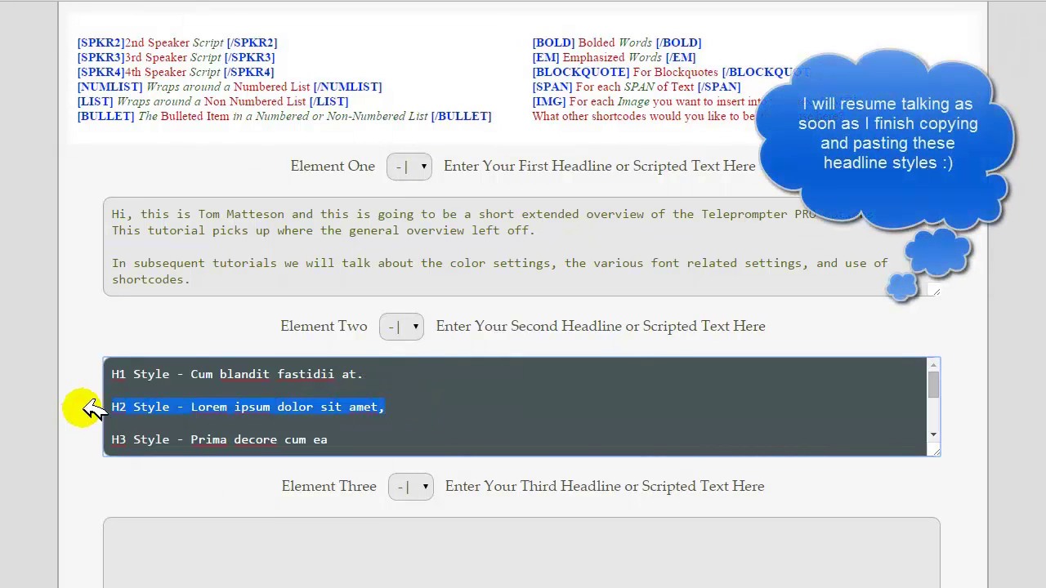
{"action": "key", "text": "ctrl+x"}
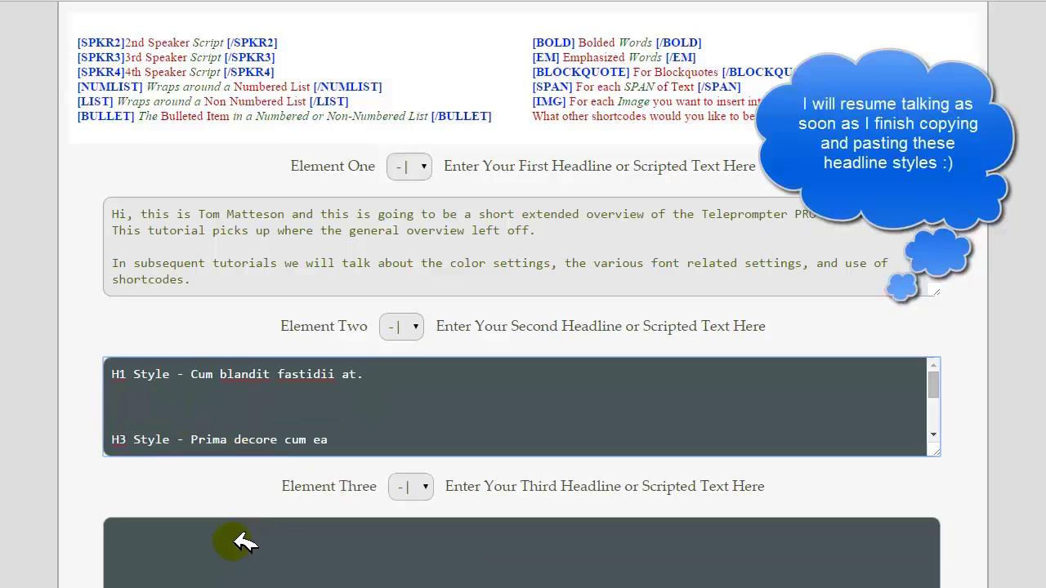
{"action": "left_click", "coordinate": [243, 545]}
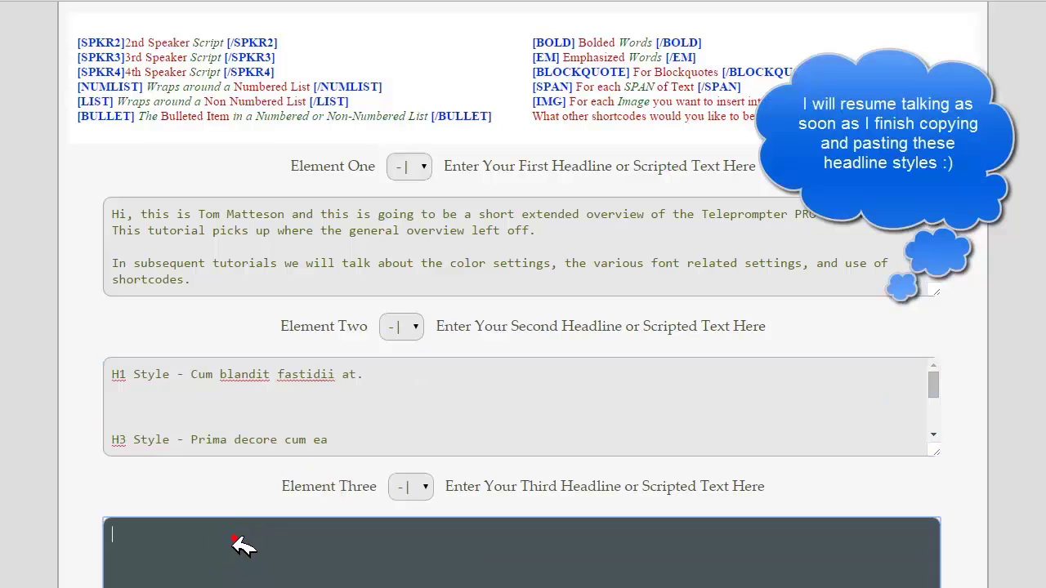
{"action": "left_click", "coordinate": [412, 487]}
{"action": "left_click", "coordinate": [421, 540]}
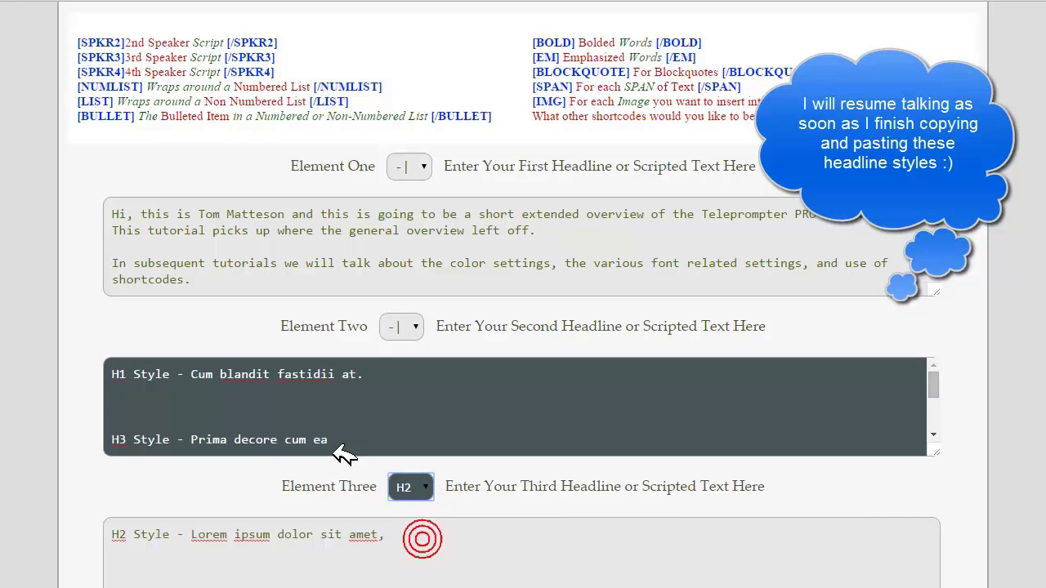
Move the "H3 Style - Prima decore cum ea" line from Element Two to Element Four and set that element's style to H3.
{"action": "left_click_drag", "start_coordinate": [352, 441], "coordinate": [51, 437]}
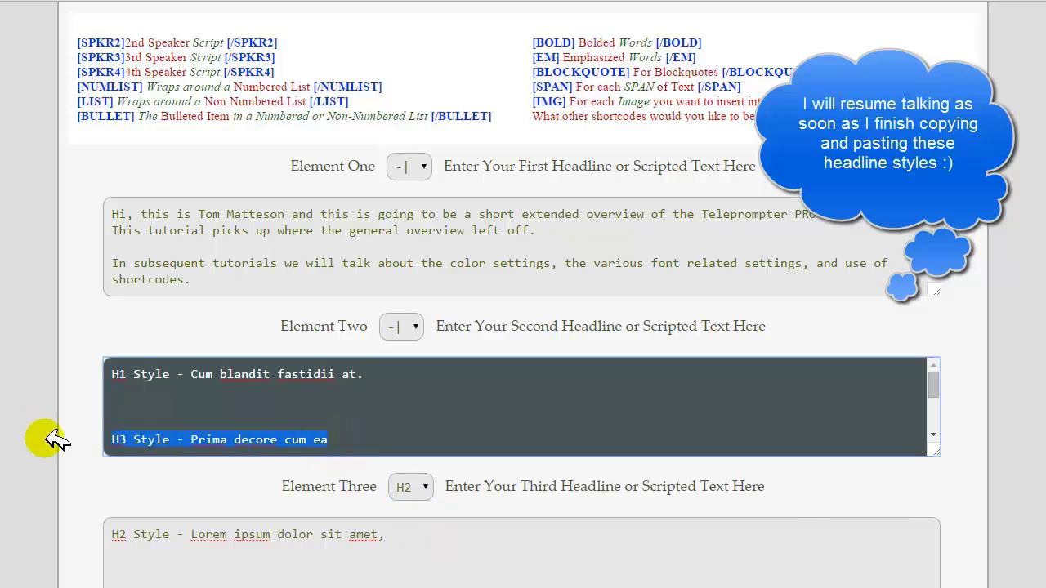
{"action": "key", "text": "ctrl+x"}
{"action": "scroll", "coordinate": [523, 327], "scroll_direction": "down", "scroll_amount": 3}
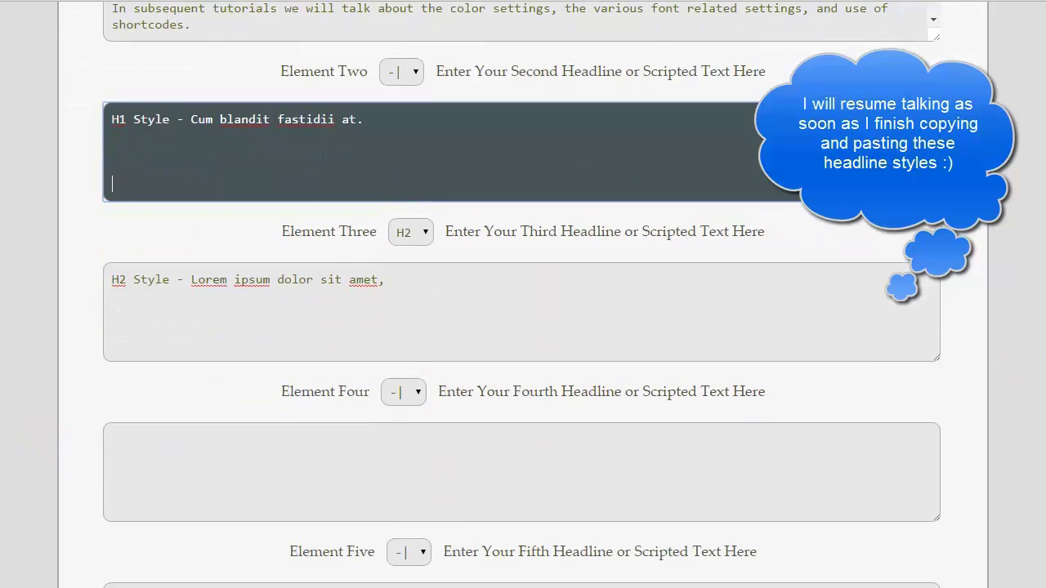
{"action": "left_click", "coordinate": [436, 430]}
{"action": "key", "text": "ctrl+v"}
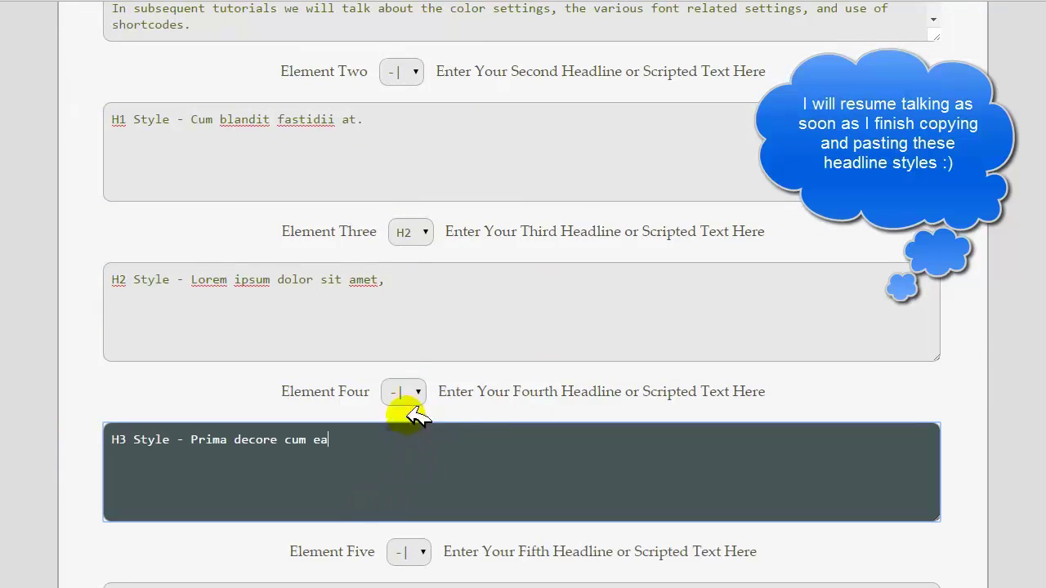
{"action": "left_click", "coordinate": [412, 392]}
{"action": "left_click", "coordinate": [418, 459]}
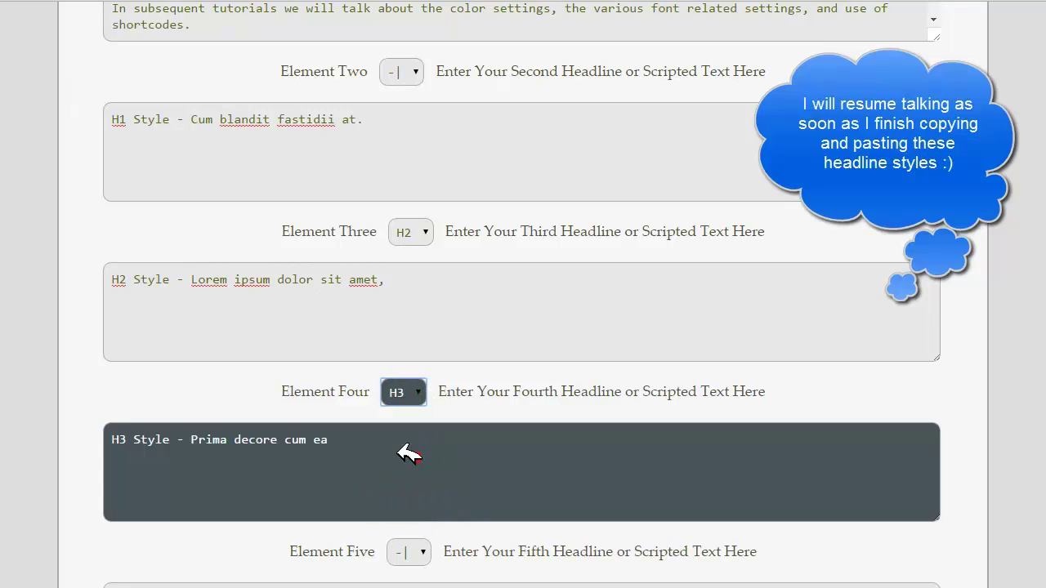
Move the "H4 Style - Duo in latine meliore" line from Element Two into the Element Five text area.
{"action": "scroll", "coordinate": [523, 327], "scroll_direction": "up", "scroll_amount": 3}
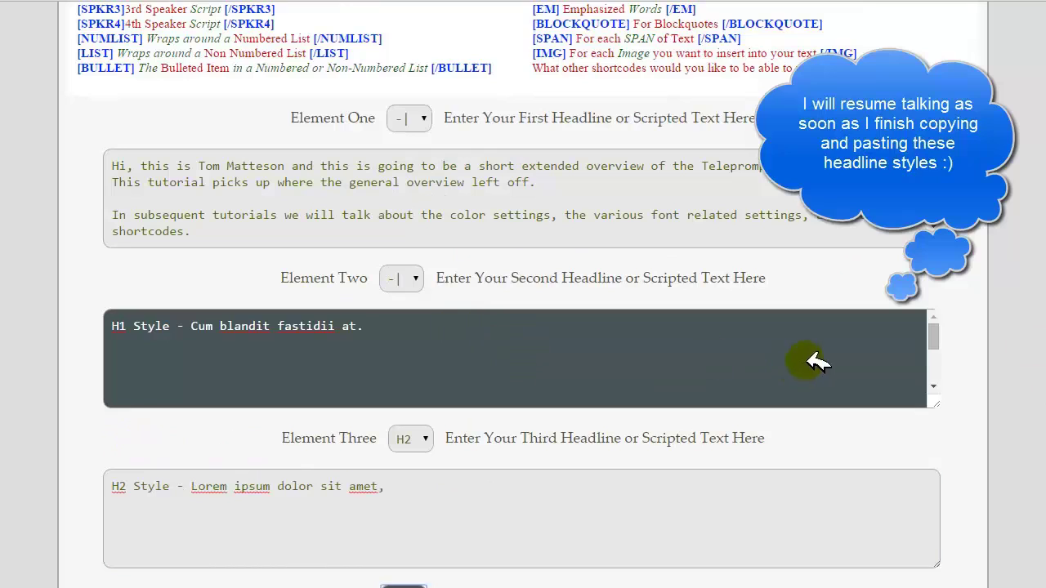
{"action": "left_click_drag", "start_coordinate": [934, 335], "coordinate": [934, 354]}
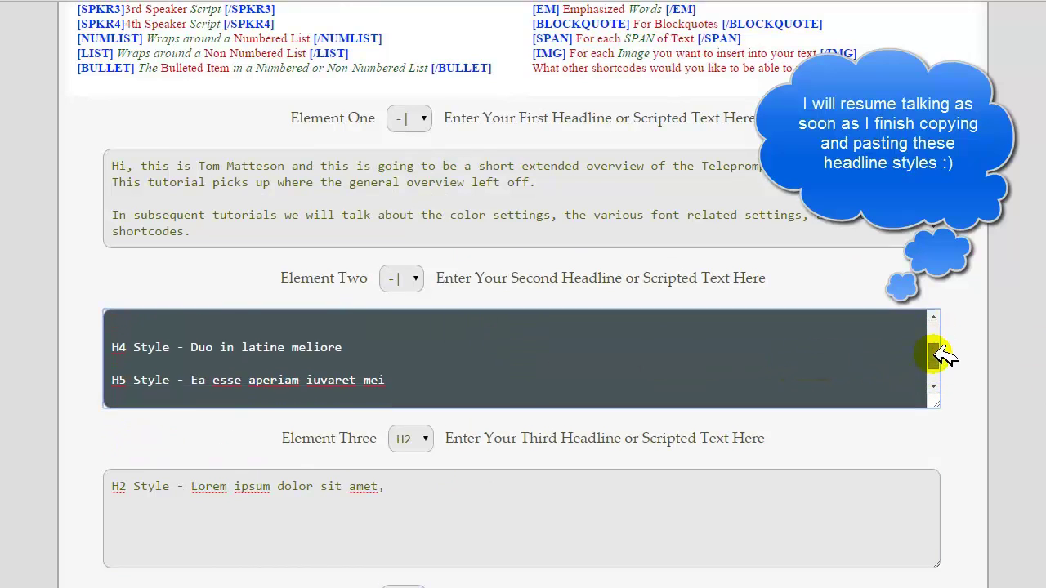
{"action": "left_click_drag", "start_coordinate": [178, 343], "coordinate": [121, 343]}
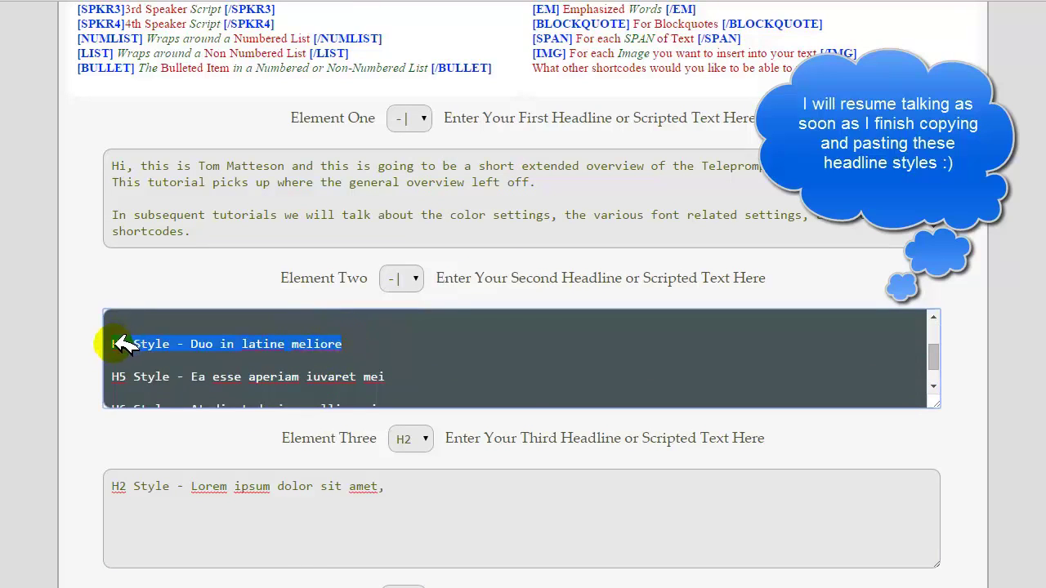
{"action": "key", "text": "ctrl+x"}
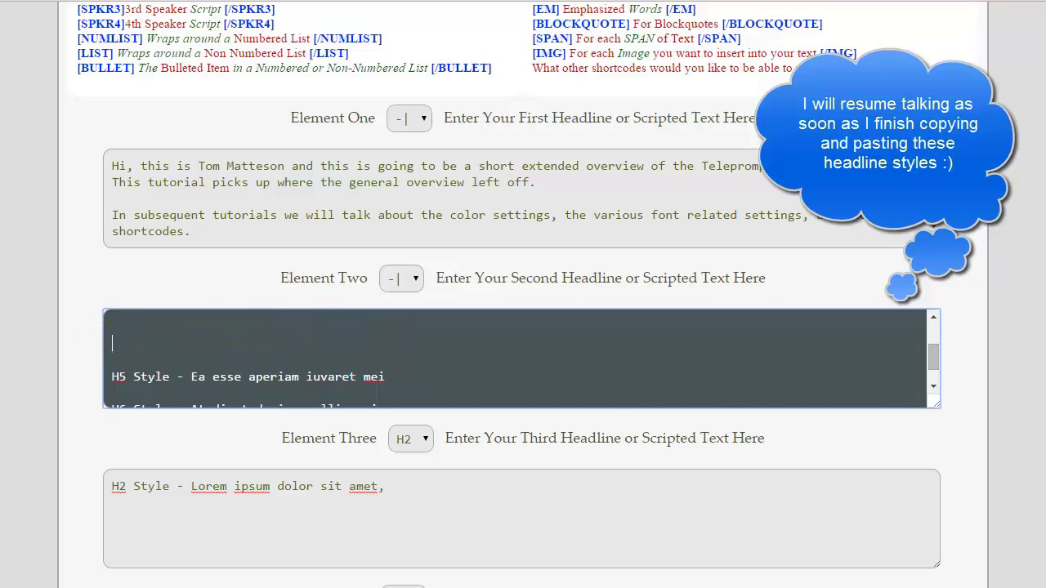
{"action": "scroll", "coordinate": [522, 327], "scroll_direction": "down", "scroll_amount": 6}
{"action": "left_click", "coordinate": [350, 415]}
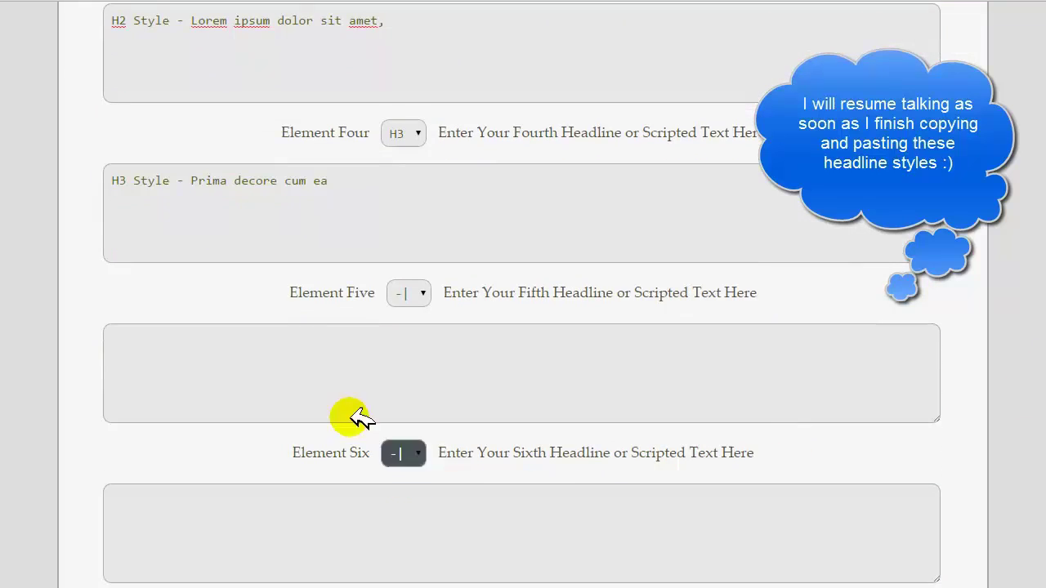
{"action": "key", "text": "ctrl+v"}
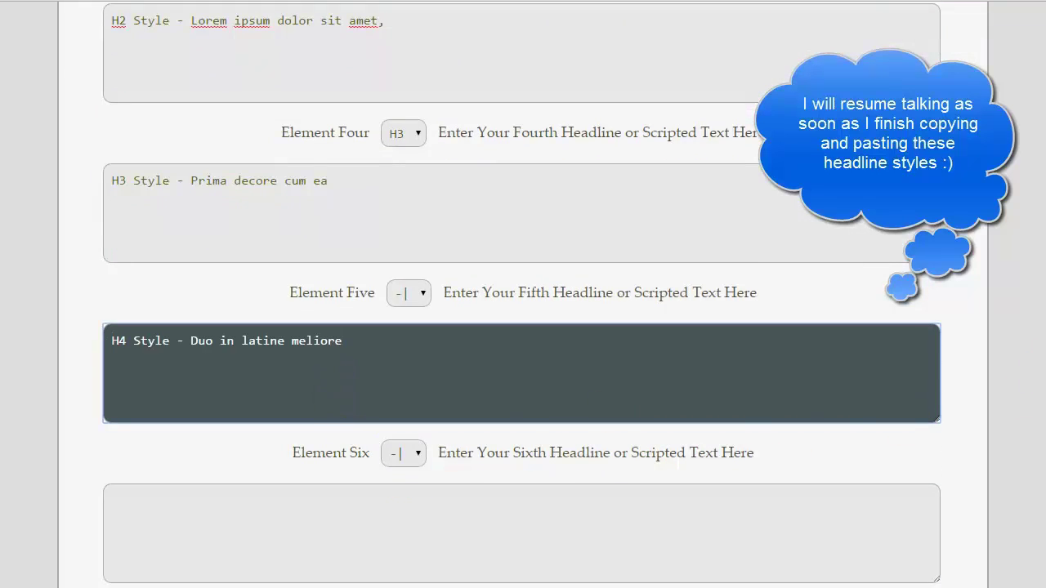
Move the "H5 Style - Ea esse aperiam iuvaret mei" line from Element Two into the Element Six text area.
{"action": "scroll", "coordinate": [522, 326], "scroll_direction": "up", "scroll_amount": 5}
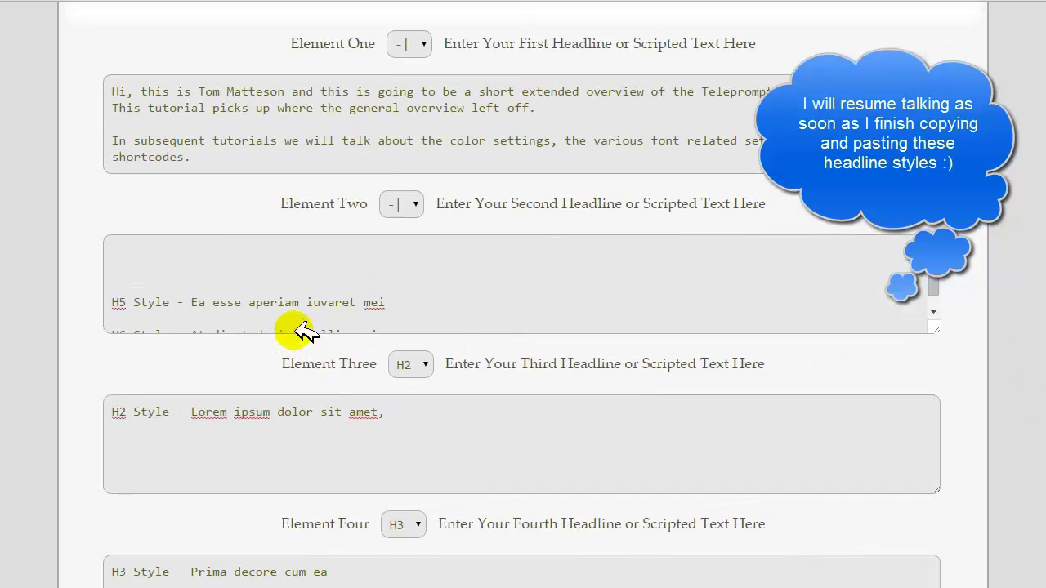
{"action": "left_click", "coordinate": [402, 308]}
{"action": "left_click_drag", "start_coordinate": [402, 309], "coordinate": [75, 318]}
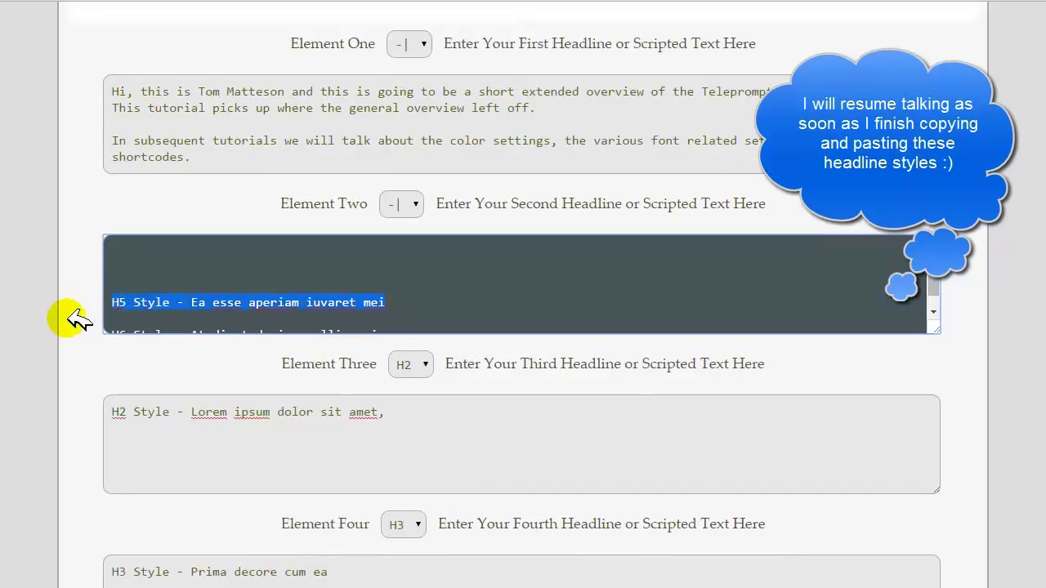
{"action": "key", "text": "ctrl+x"}
{"action": "scroll", "coordinate": [523, 327], "scroll_direction": "down", "scroll_amount": 7}
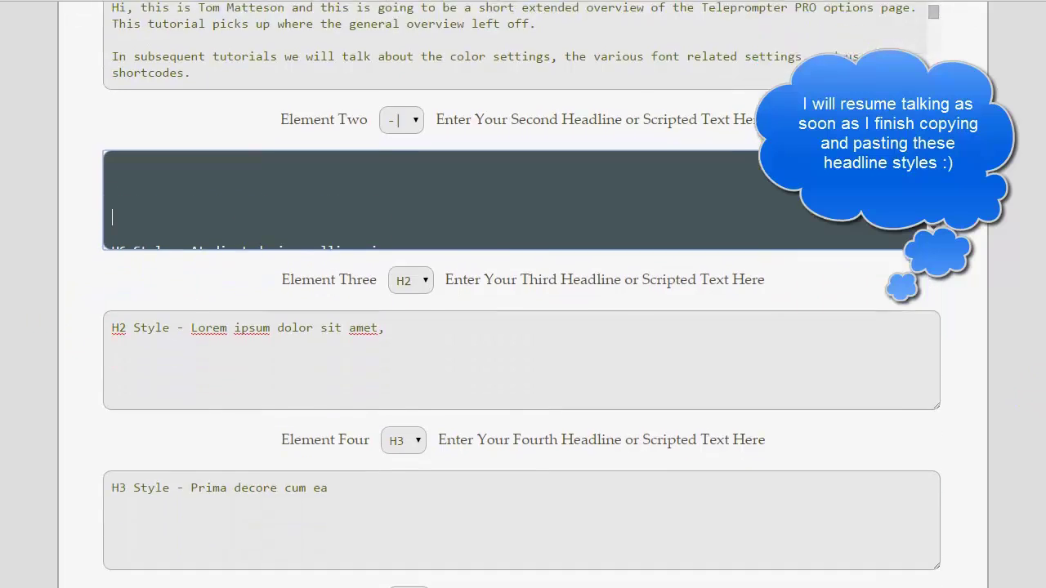
{"action": "left_click", "coordinate": [278, 360]}
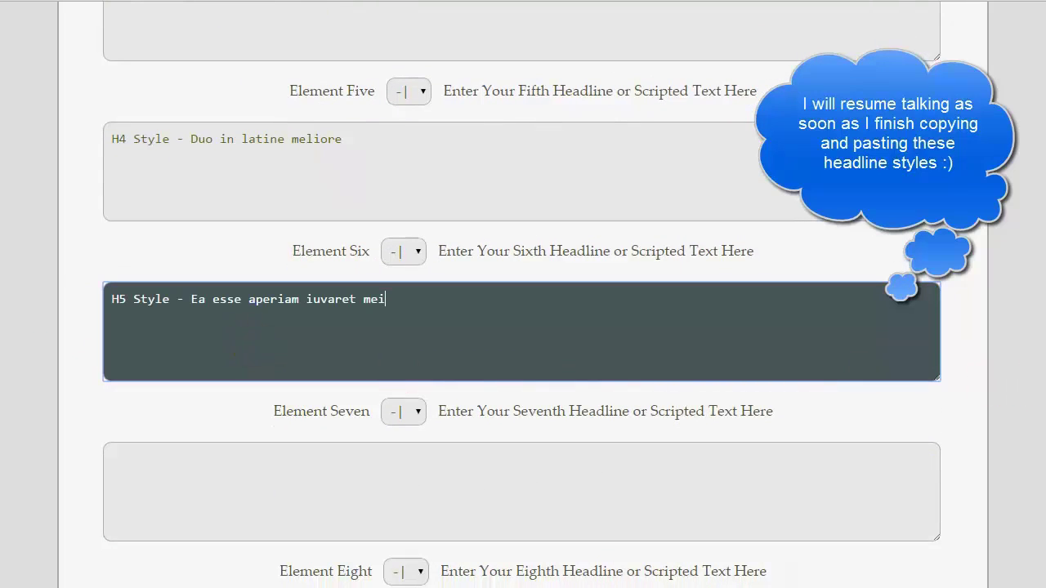
Cut the "H6 Style - At dicat doming mollis mei" line from Element Two and delete the leftover blank lines below the H1 line.
{"action": "scroll", "coordinate": [1036, 335], "scroll_direction": "up", "scroll_amount": 12}
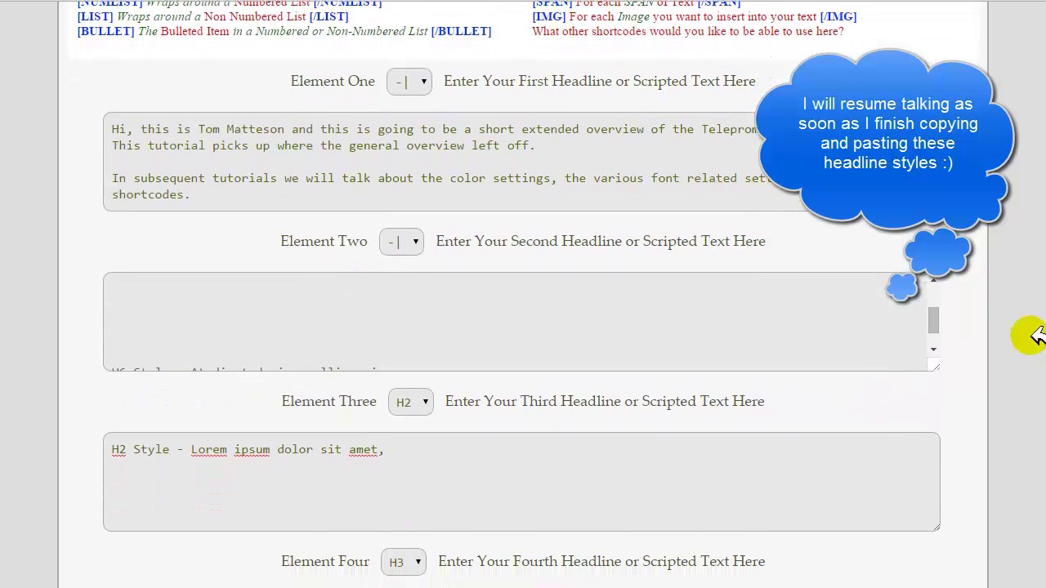
{"action": "left_click", "coordinate": [930, 304]}
{"action": "scroll", "coordinate": [947, 339], "scroll_direction": "down", "scroll_amount": 1}
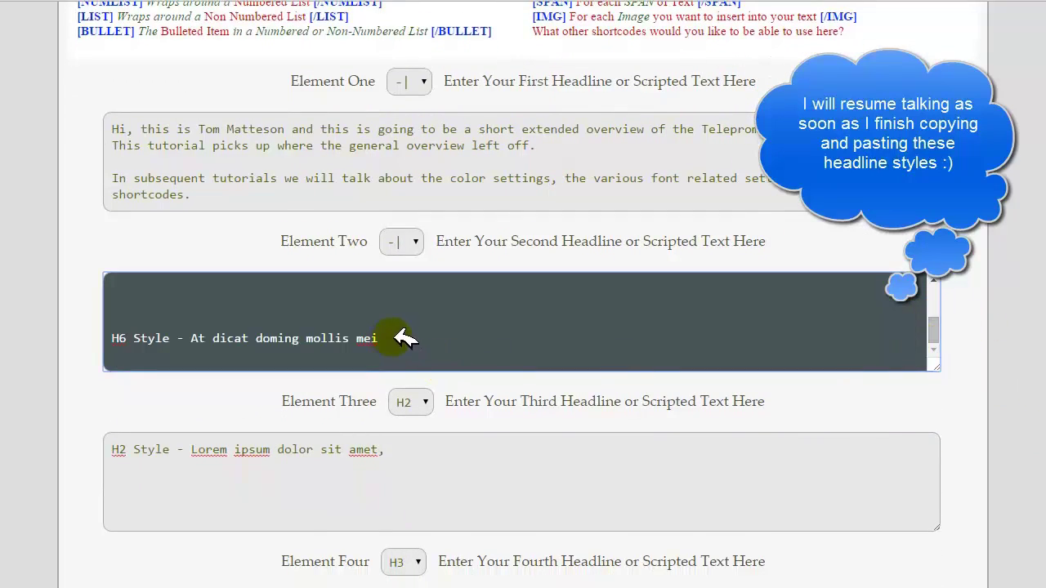
{"action": "left_click_drag", "start_coordinate": [401, 335], "coordinate": [17, 339]}
{"action": "key", "text": "ctrl+x"}
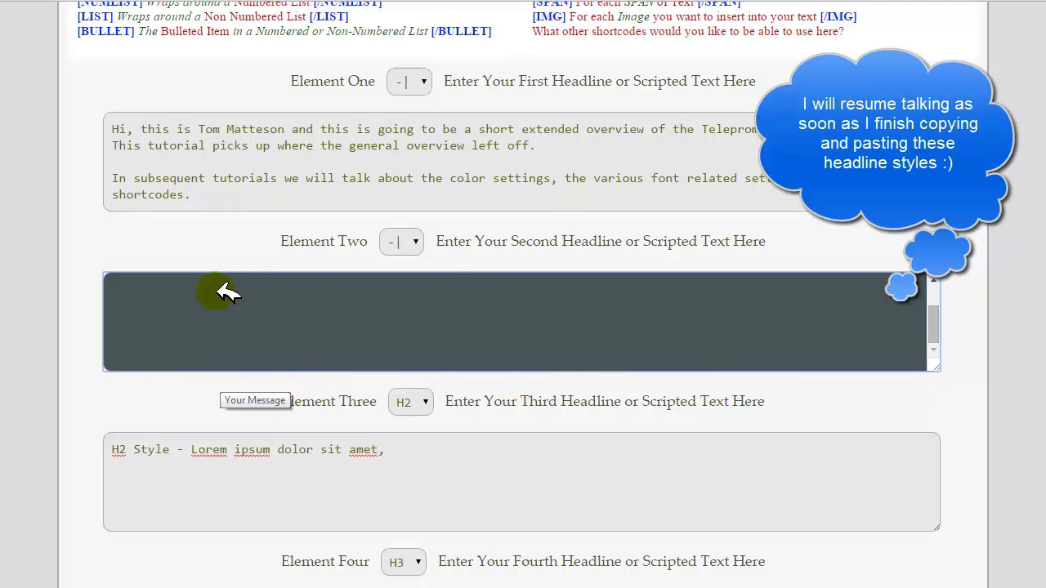
{"action": "key", "text": "BackSpace"}
{"action": "key", "text": "BackSpace"}
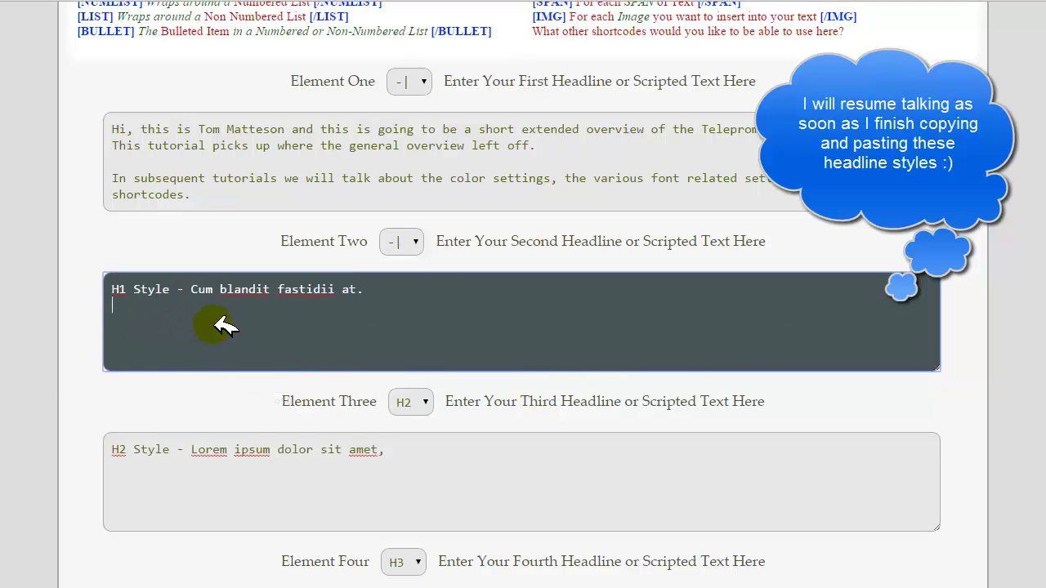
Set the heading style of Element Two to H1, Element Five to H4 and Element Six to H5.
{"action": "left_click", "coordinate": [418, 242]}
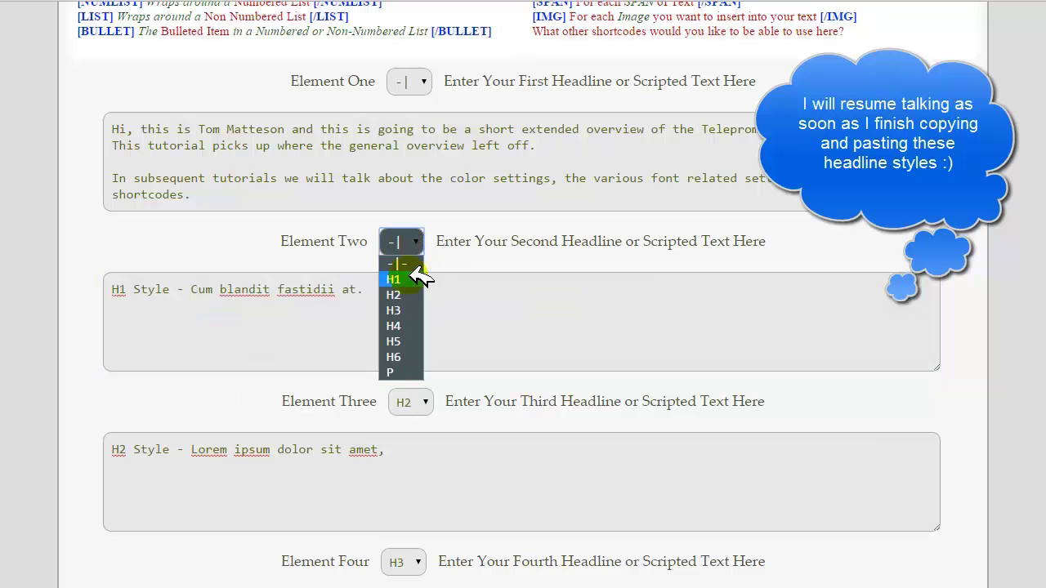
{"action": "left_click", "coordinate": [412, 279]}
{"action": "scroll", "coordinate": [484, 224], "scroll_direction": "down", "scroll_amount": 6}
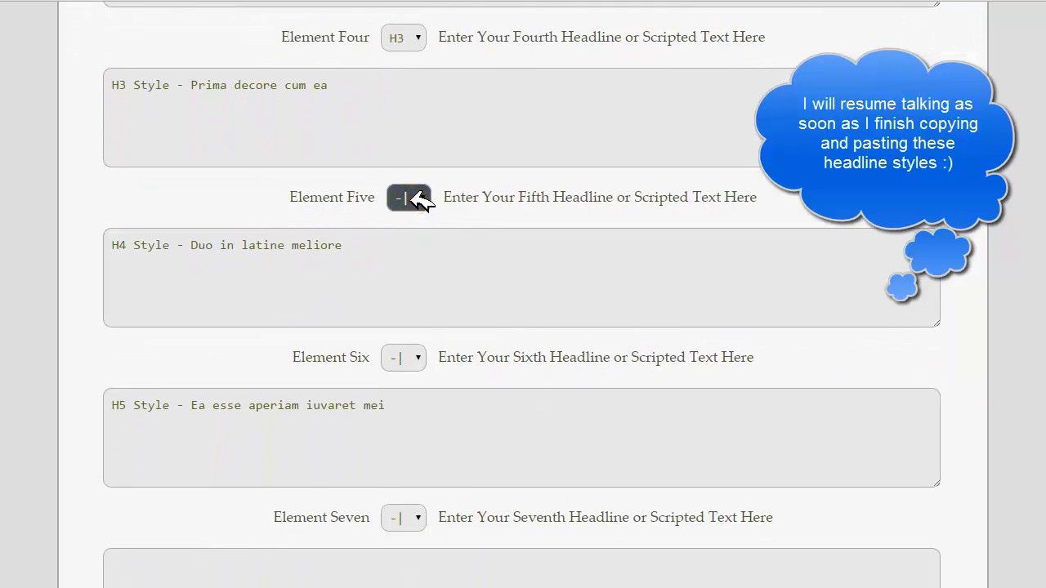
{"action": "left_click", "coordinate": [411, 197]}
{"action": "left_click", "coordinate": [408, 278]}
{"action": "left_click", "coordinate": [408, 359]}
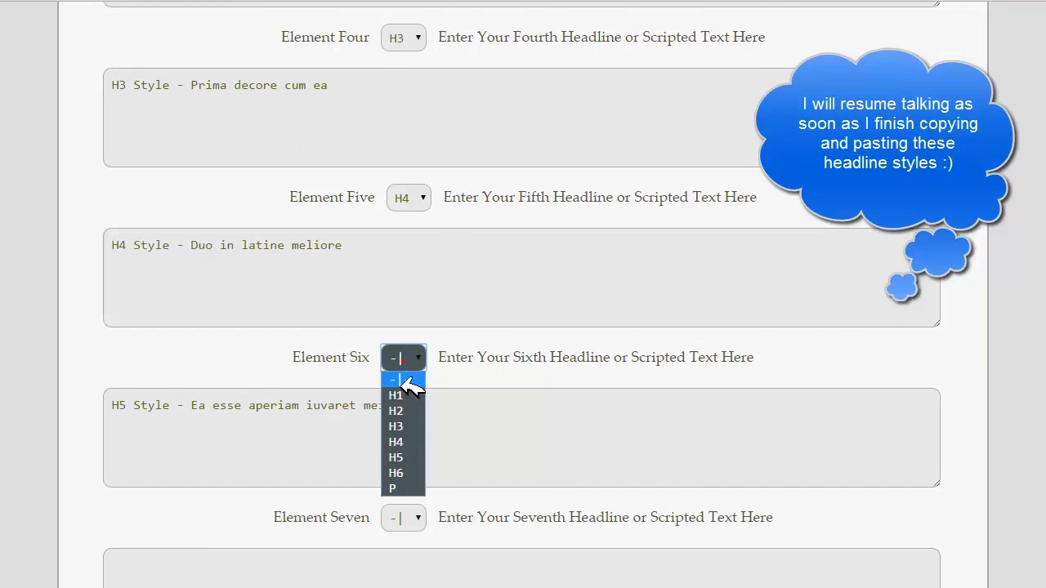
{"action": "left_click", "coordinate": [408, 441]}
Set Element Seven's style to H6 and paste the cut "H6 Style - At dicat doming mollis mei" line into its text area.
{"action": "left_click", "coordinate": [409, 517]}
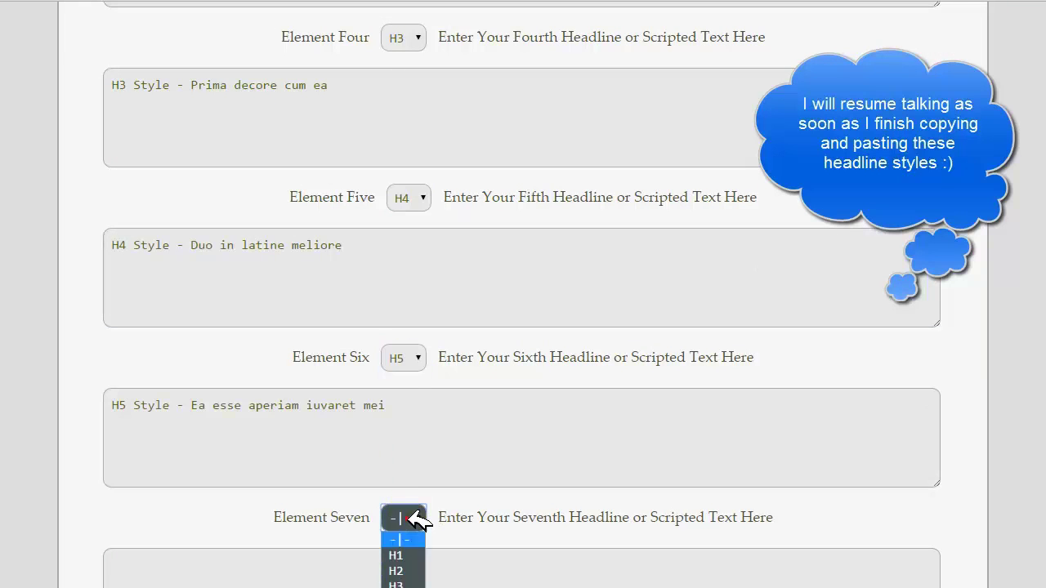
{"action": "key", "text": "Down"}
{"action": "key", "text": "Down"}
{"action": "key", "text": "Down"}
{"action": "key", "text": "Down"}
{"action": "key", "text": "Down"}
{"action": "key", "text": "Down"}
{"action": "key", "text": "Return"}
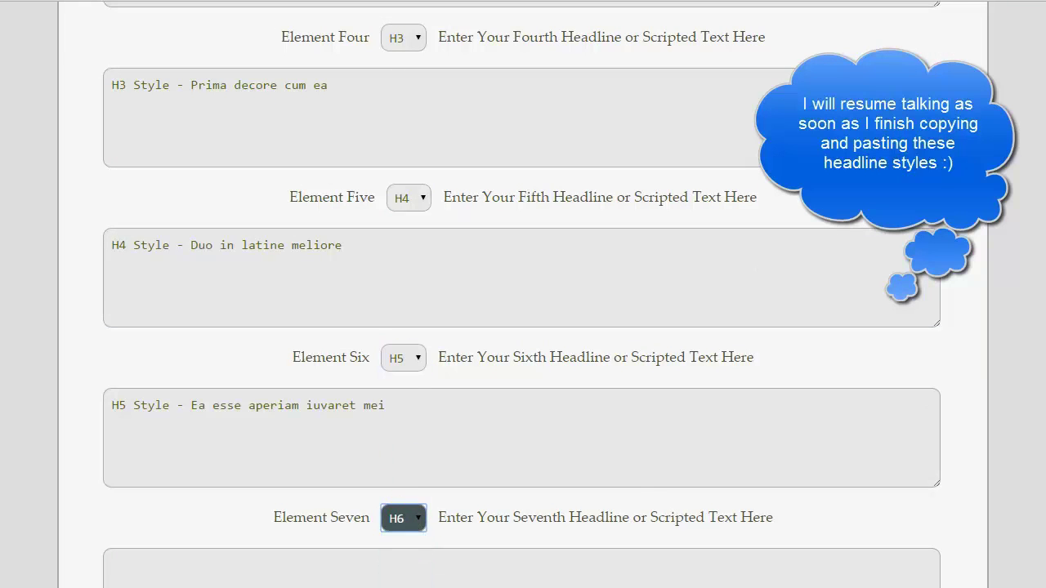
{"action": "scroll", "coordinate": [346, 381], "scroll_direction": "down", "scroll_amount": 3}
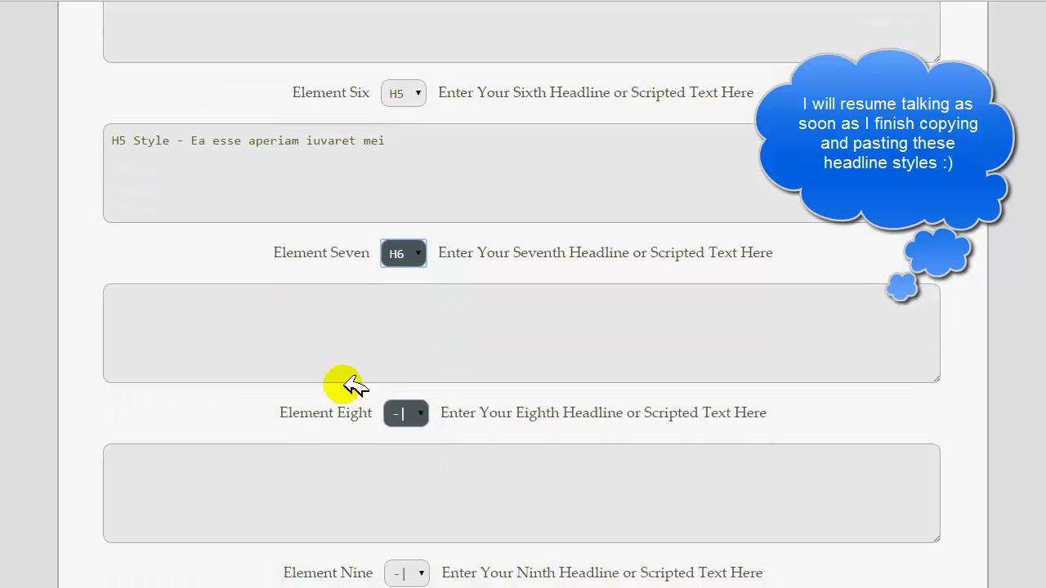
{"action": "left_click", "coordinate": [339, 371]}
{"action": "key", "text": "ctrl+v"}
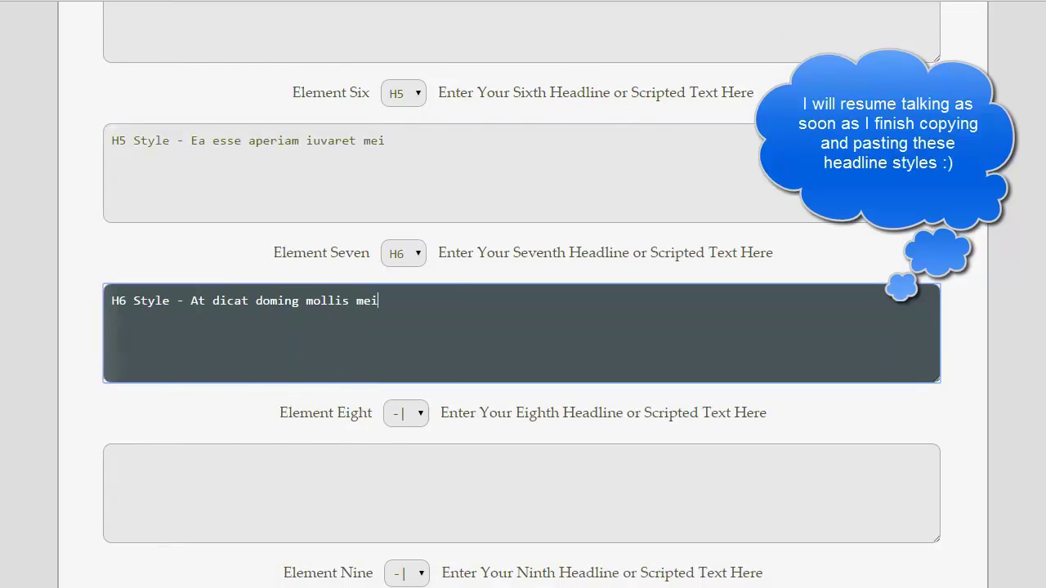
{"action": "scroll", "coordinate": [523, 333], "scroll_direction": "up", "scroll_amount": 2}
{"action": "scroll", "coordinate": [523, 333], "scroll_direction": "down", "scroll_amount": 6}
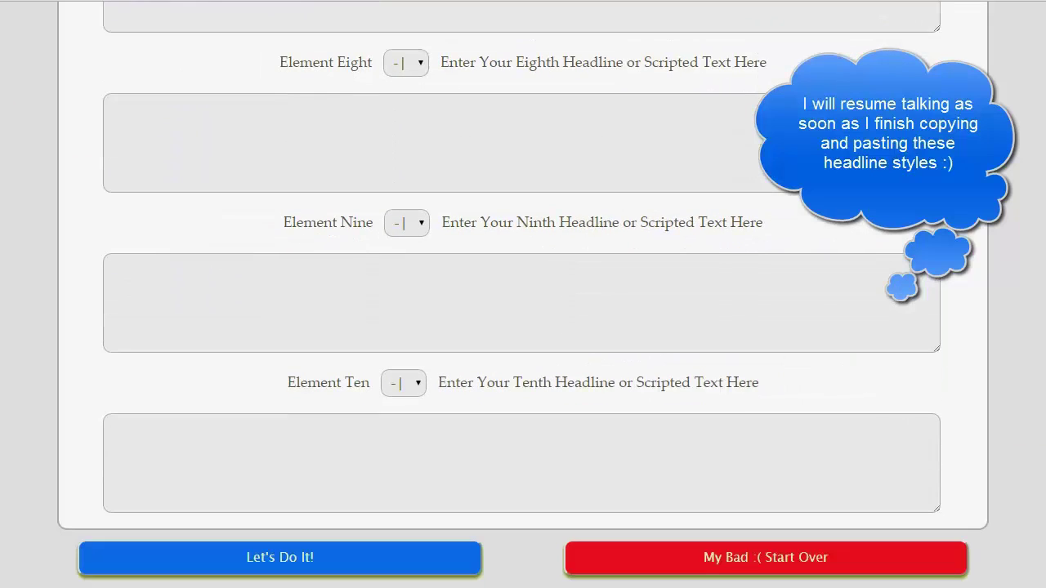